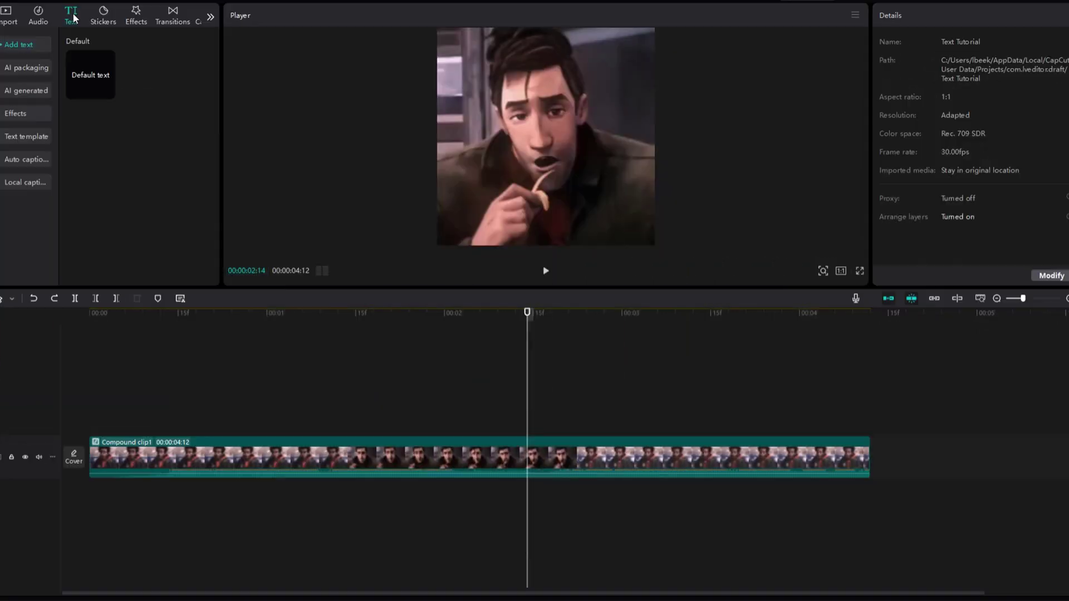
Add a default text clip above the video and trim it to run from 00:00:00:14 to about 00:00:01:06.
click(104, 91)
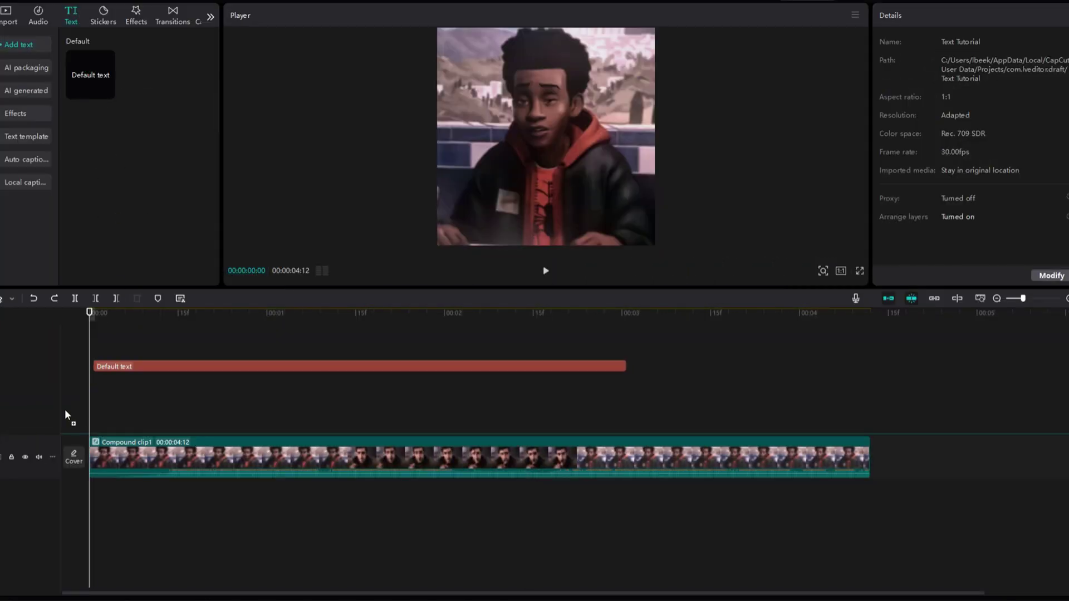
click(170, 407)
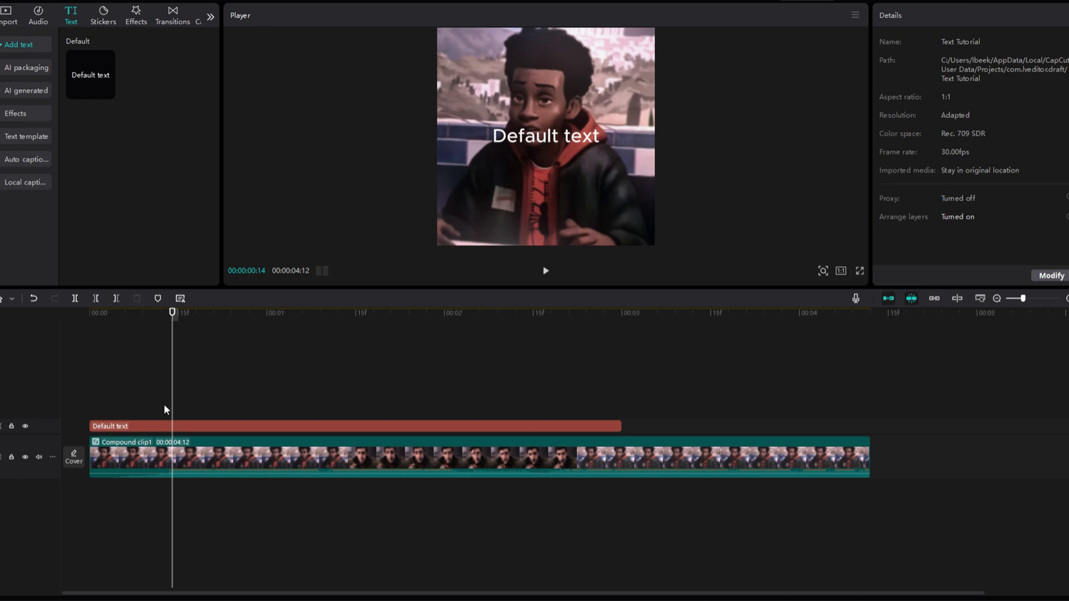
click(122, 426)
drag(90, 427, 172, 426)
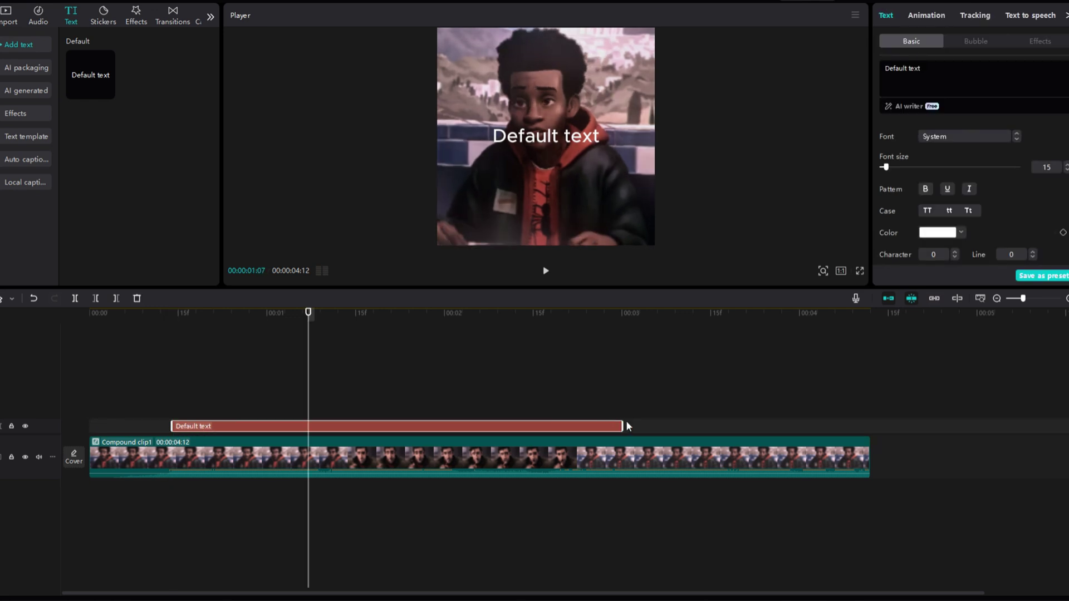
drag(612, 433, 303, 433)
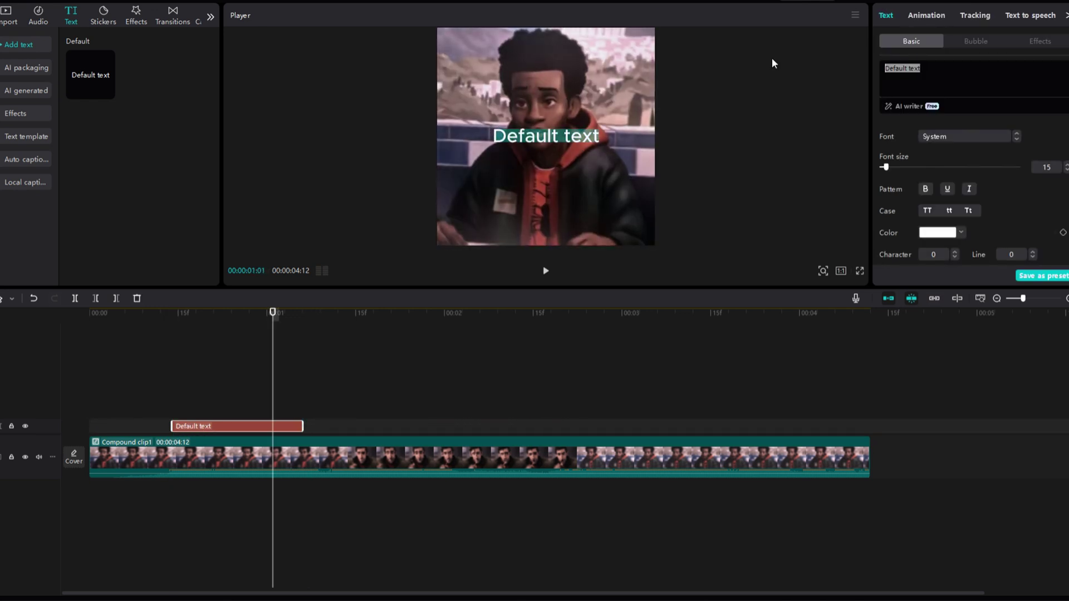
Replace the clip's default text with "ANYTHING ELSE?" and set its font to Arial Bold.
text(ANYTHING )
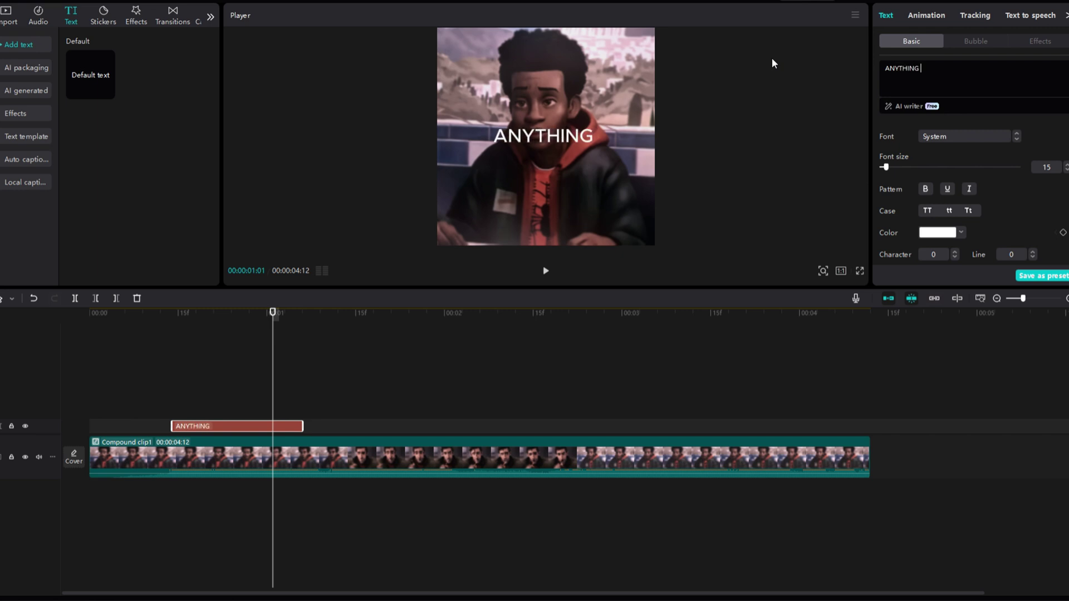
text(ELSE?)
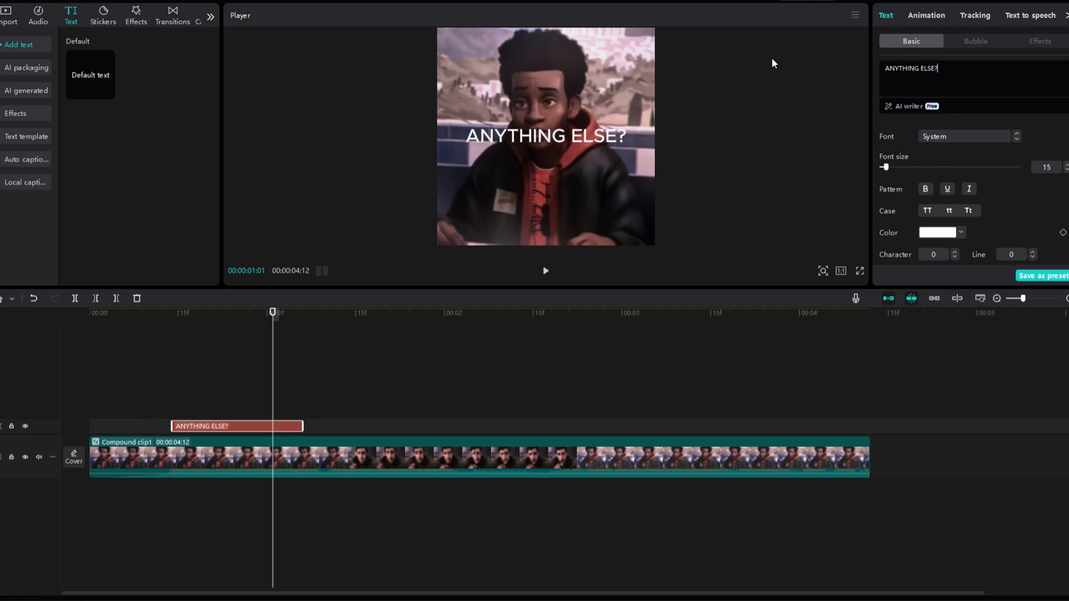
click(969, 141)
click(963, 210)
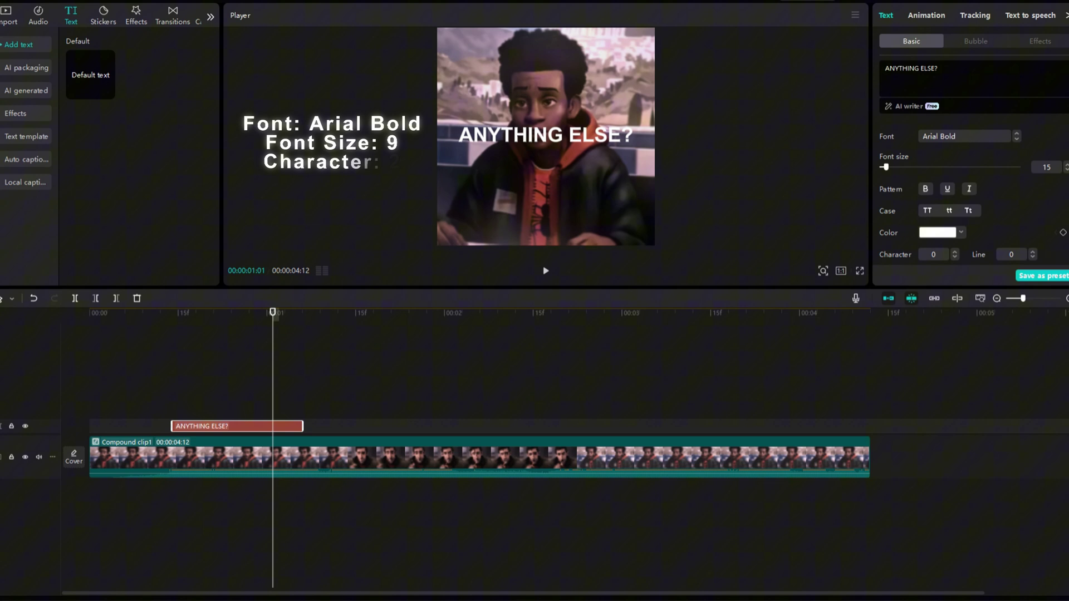
Set the text's font size to 9 and its character spacing to 2.
click(1067, 170)
click(1067, 169)
click(1067, 171)
click(1067, 170)
click(1066, 170)
click(1067, 170)
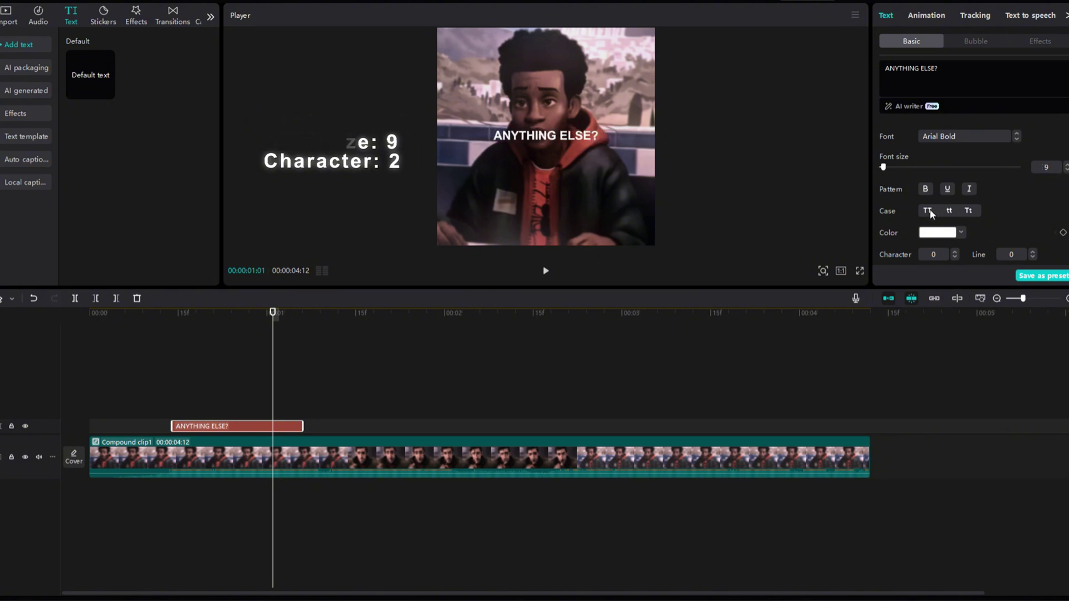
click(954, 252)
Enable the text's glow with the second, non-Pro style, and set its intensity to 30 and range to 70.
scroll(909, 226, down, 8)
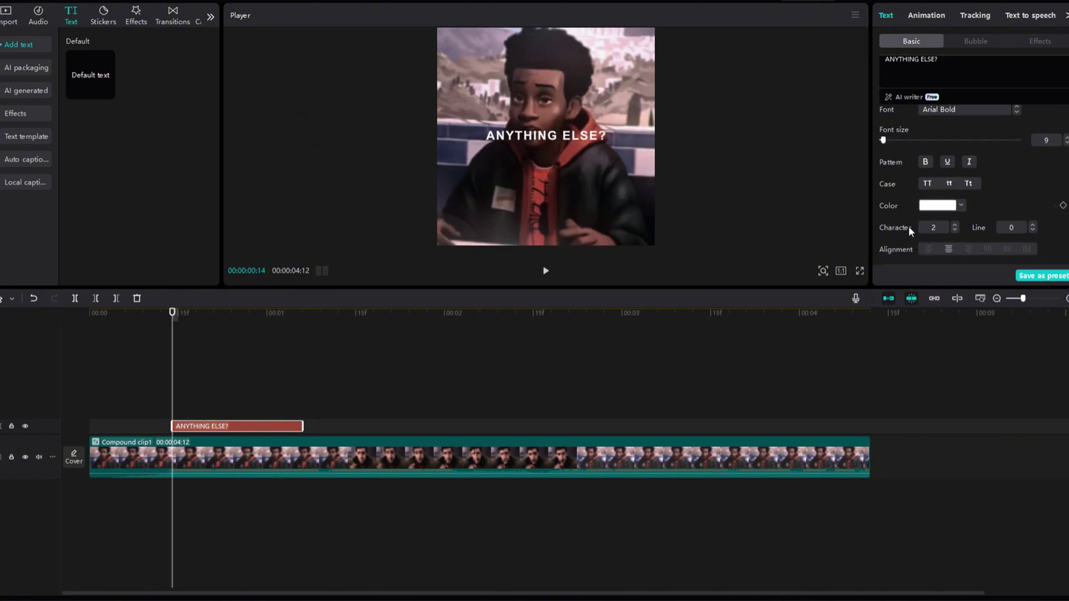
click(883, 194)
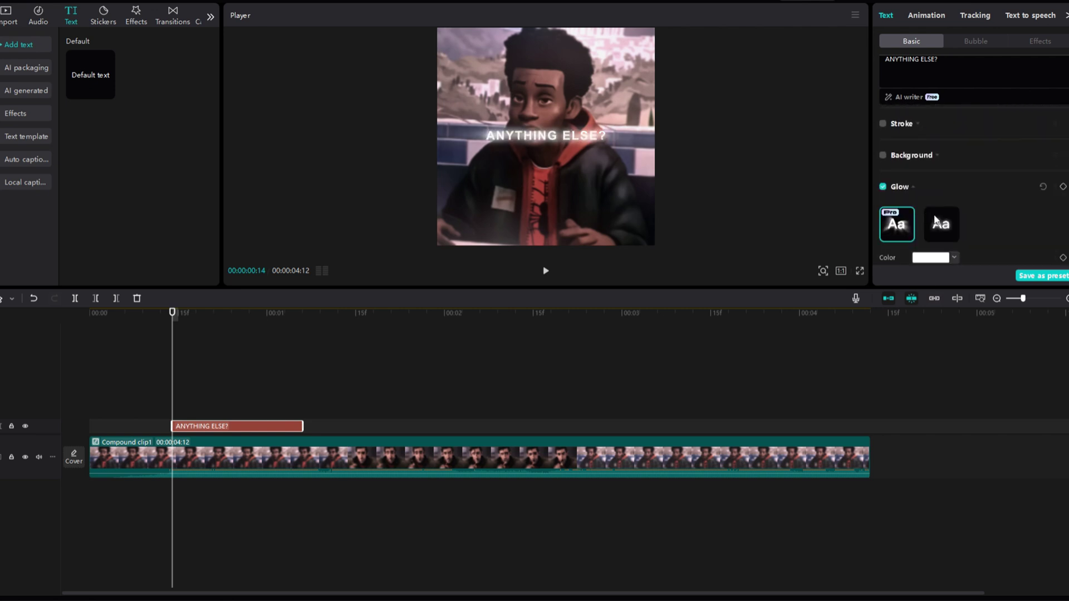
click(949, 223)
scroll(950, 222, down, 3)
scroll(949, 219, down, 1)
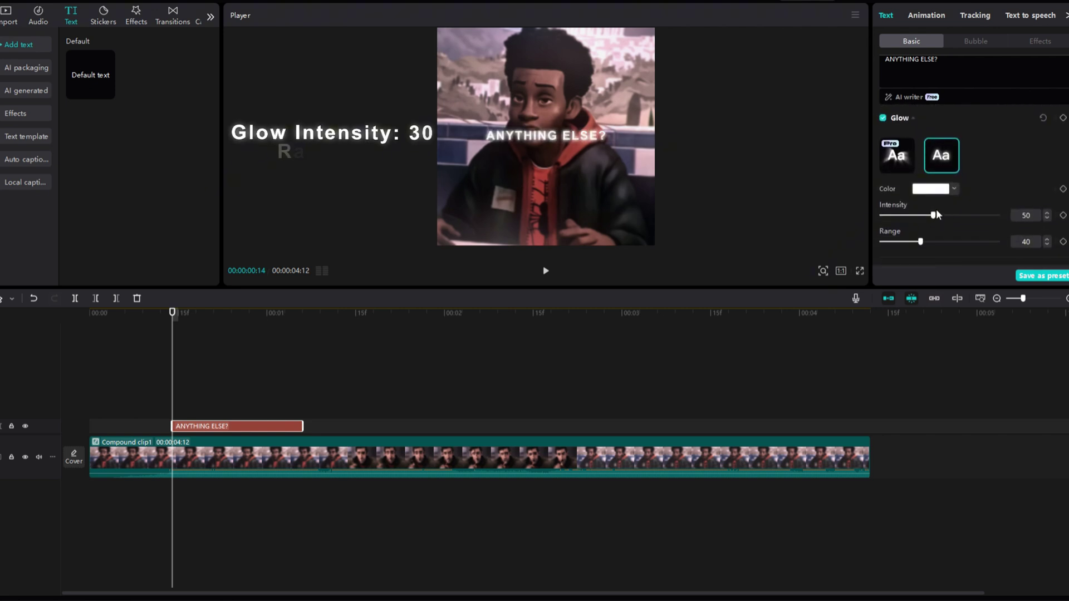
drag(933, 215, 959, 243)
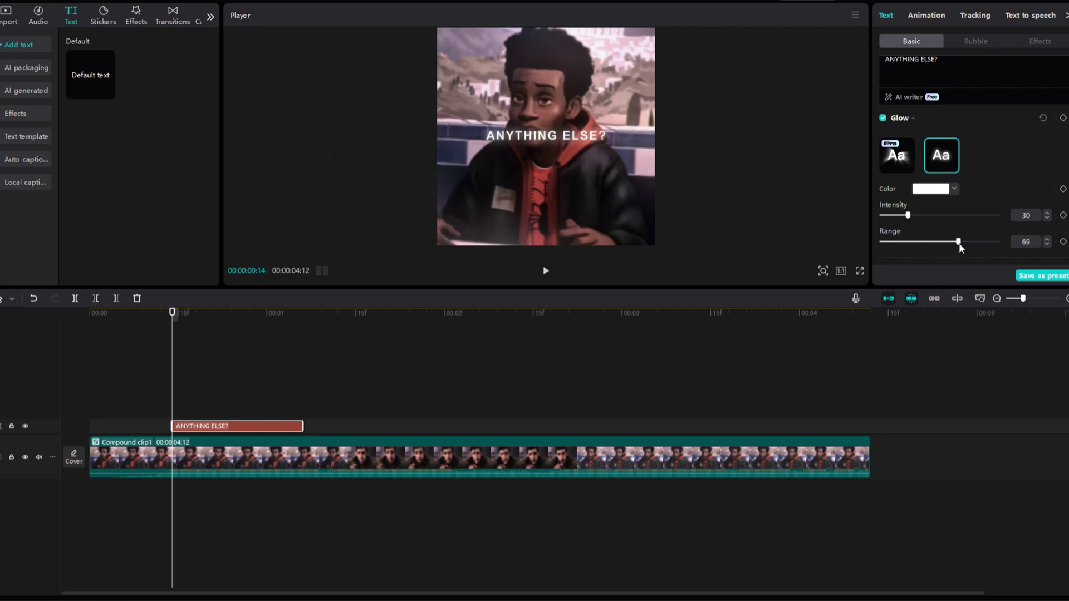
Enable the text's black shadow and set its opacity to 40% and bluriness to 0%.
scroll(899, 216, down, 2)
click(884, 218)
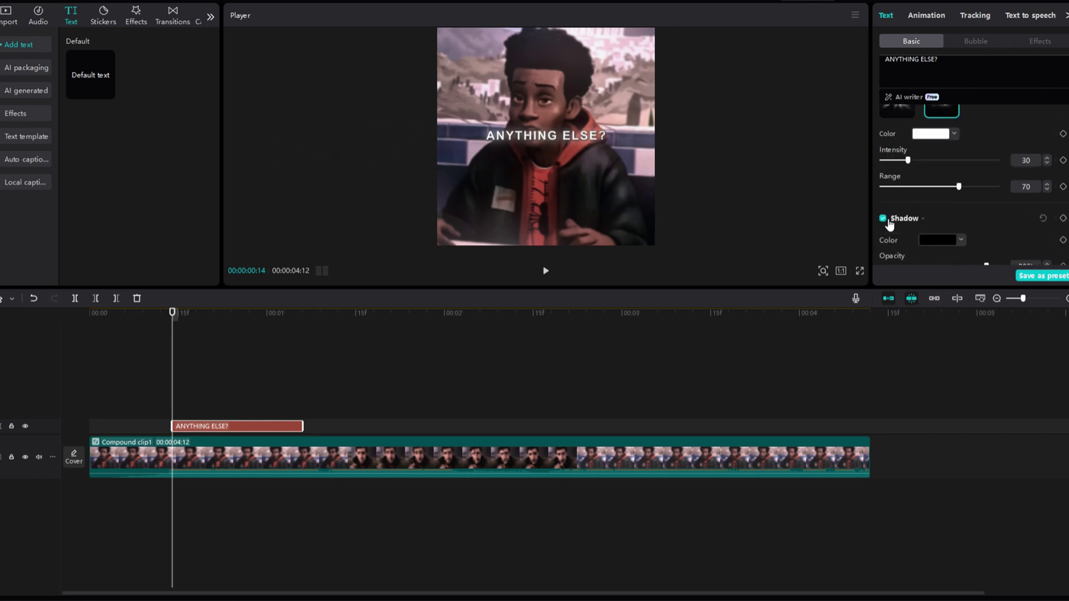
scroll(939, 209, down, 2)
scroll(940, 208, down, 1)
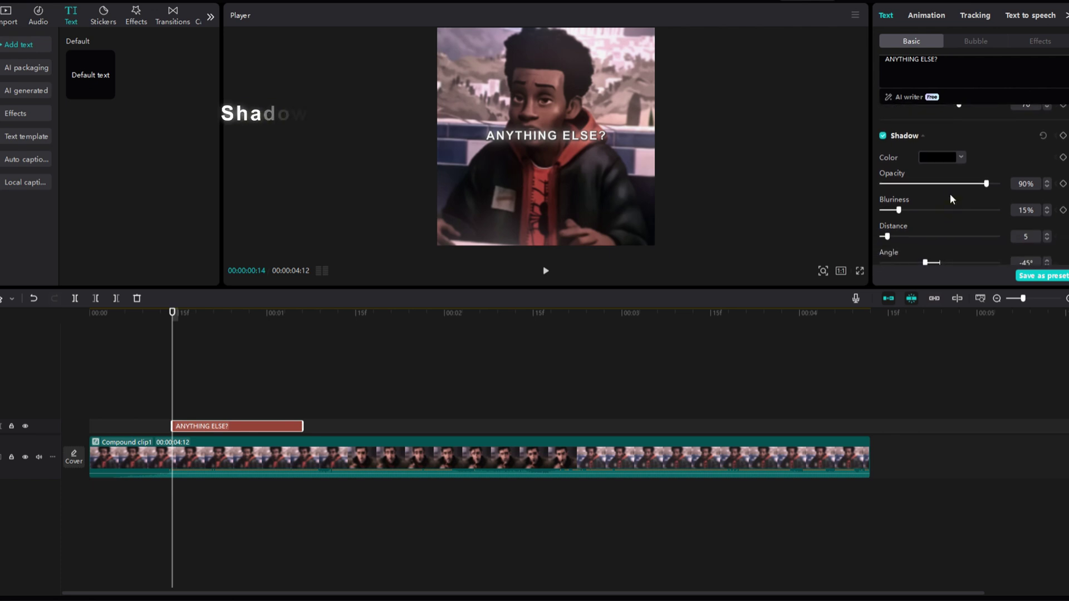
drag(984, 183, 880, 195)
scroll(933, 178, down, 1)
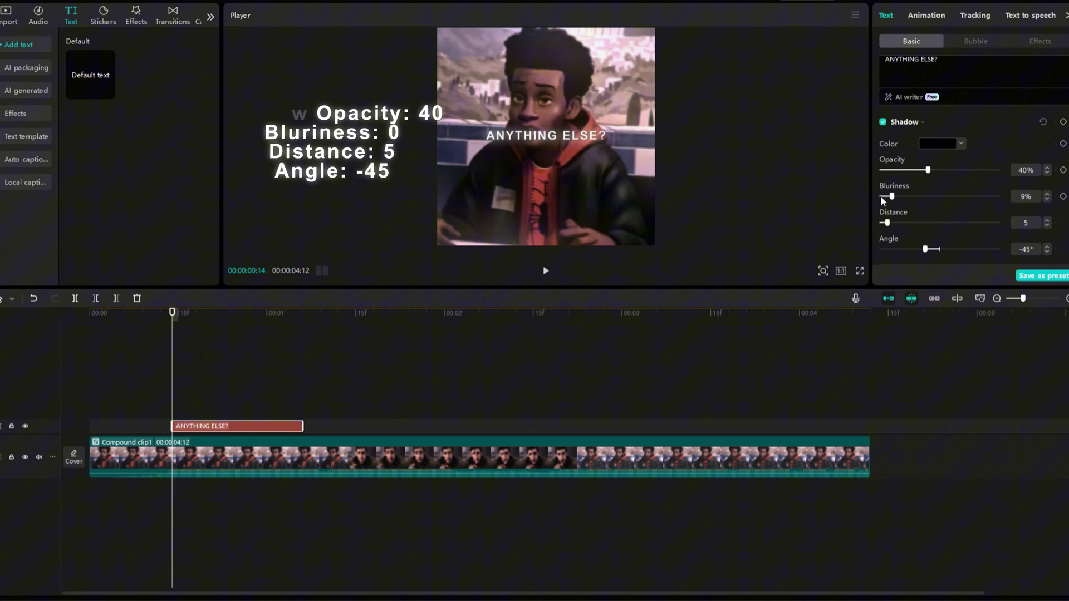
Paste two copies of the "ANYTHING ELSE?" text clip onto new tracks directly above the original.
click(182, 427)
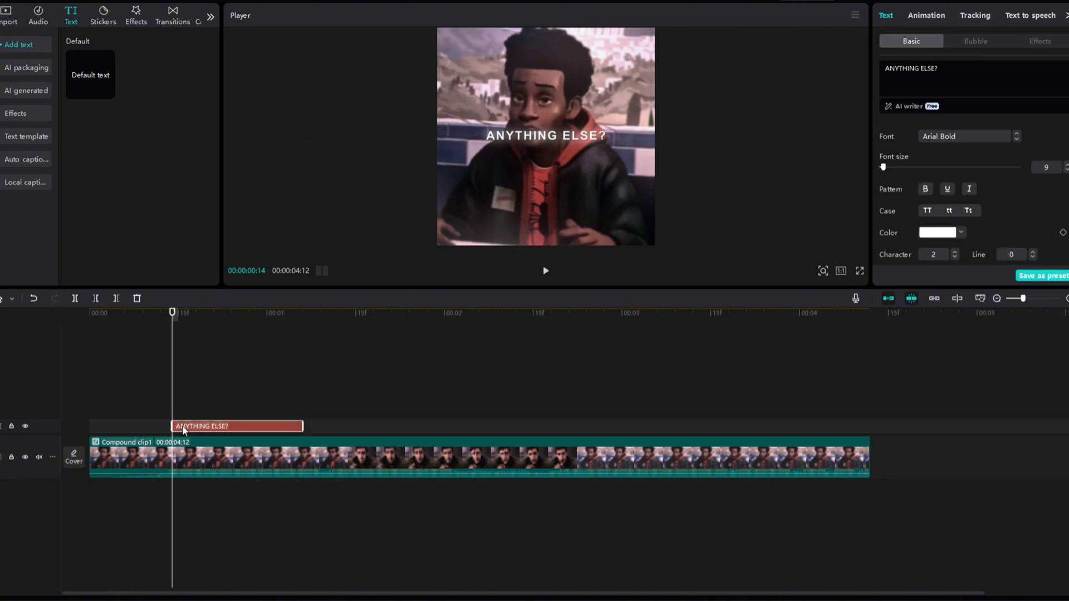
key(ctrl+v)
key(ctrl+v)
Play to where the second word is spoken and trim the topmost text copy's start to 00:00:00:26.
key(space)
key(space)
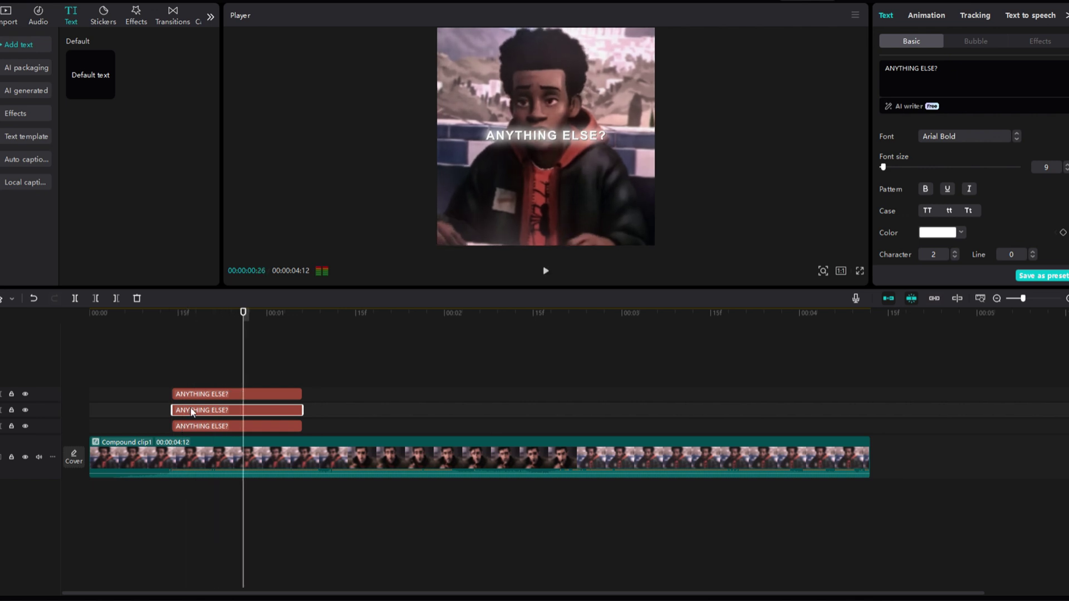
click(183, 393)
drag(172, 394, 248, 398)
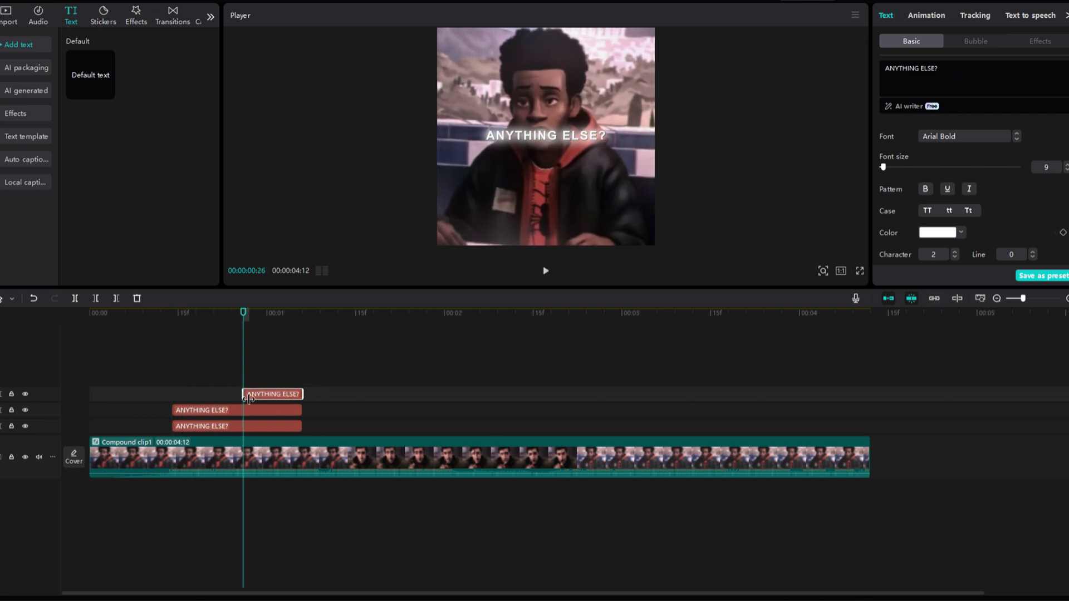
Change the middle copy's text to "ANYTHING" and the topmost copy's text to "ELSE?".
click(171, 395)
click(202, 409)
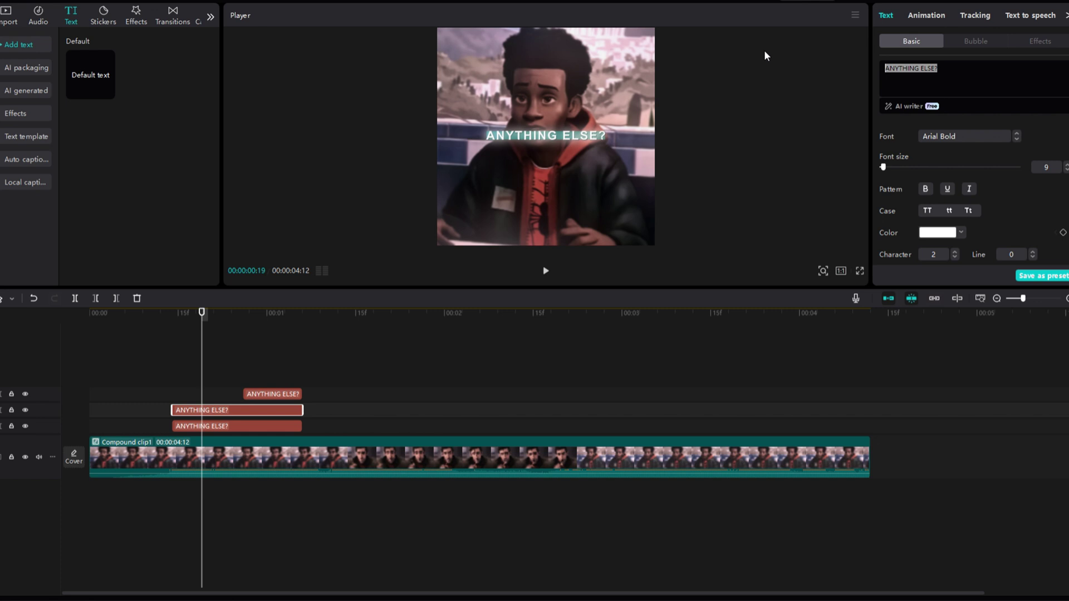
text(ANYTHING )
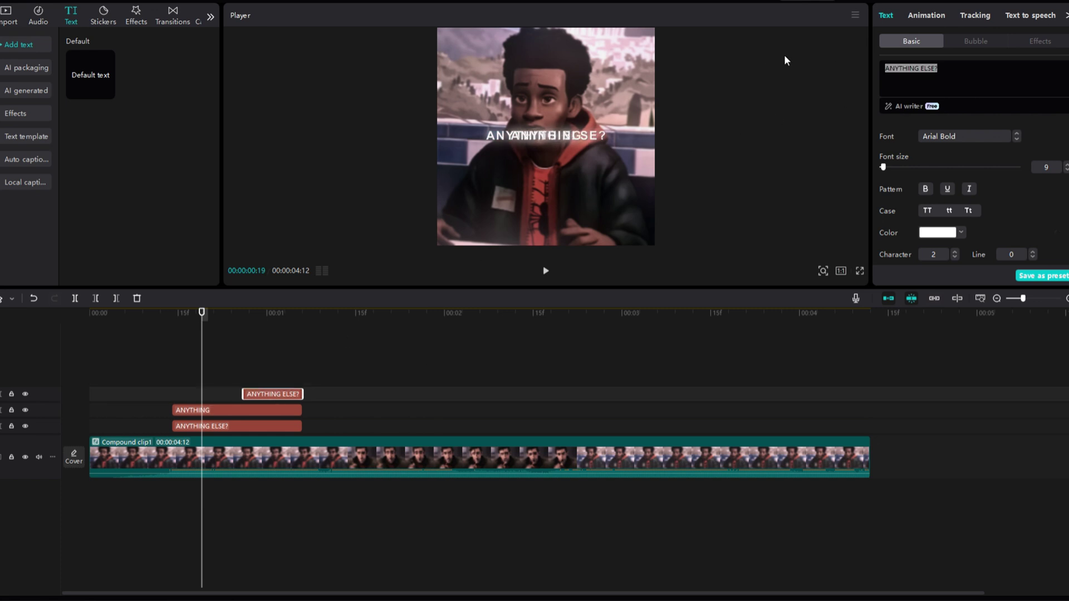
text(ELSE?)
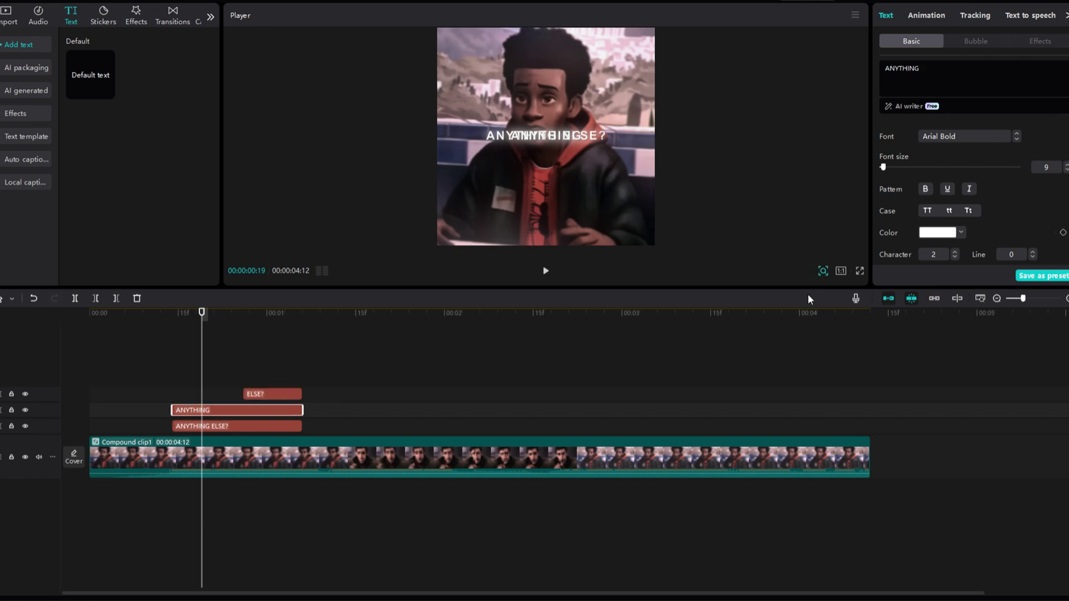
Position the separate "ANYTHING" and "ELSE?" texts over the matching words of the full "ANYTHING ELSE?" text in the preview.
drag(809, 295, 835, 291)
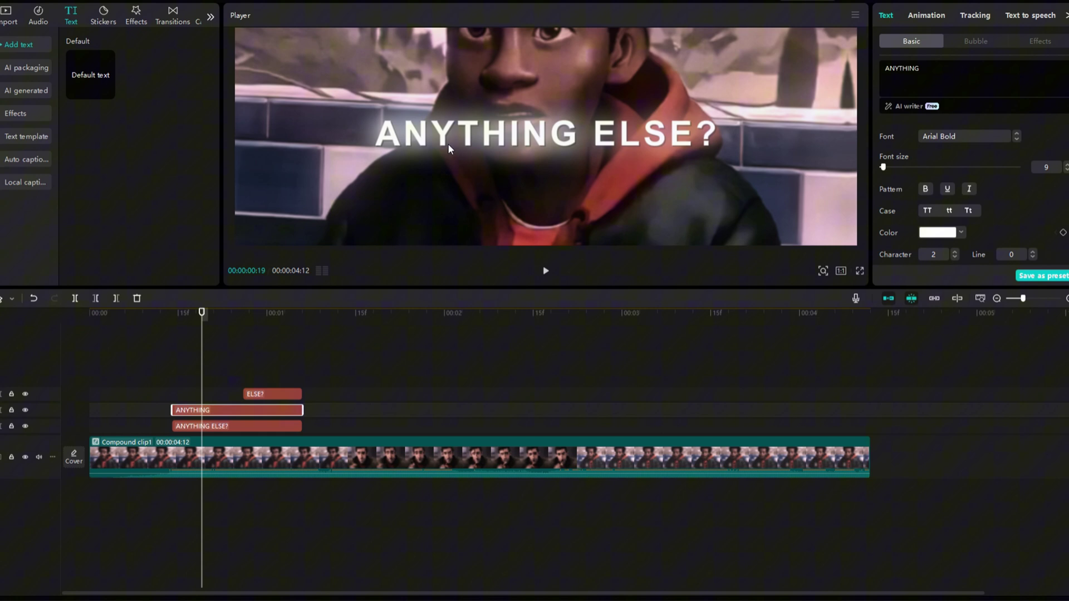
click(262, 382)
click(262, 394)
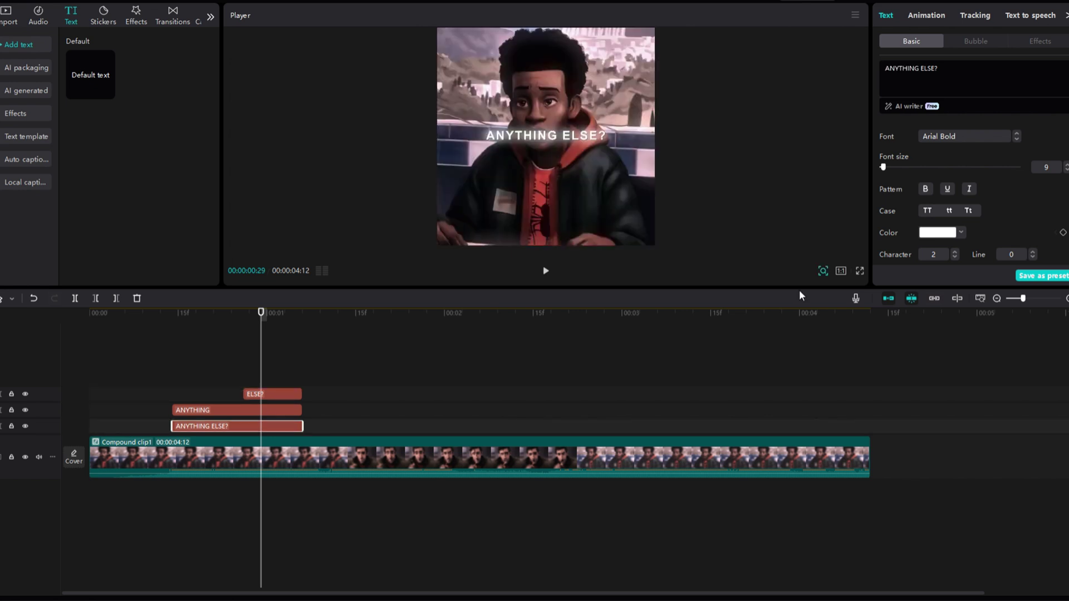
Delete the full "ANYTHING ELSE?" text clip that served as the positioning reference.
click(214, 389)
click(215, 425)
key(Delete)
Apply the Fade In entrance animation to both the "ANYTHING" and "ELSE?" clips with a duration of 0.2s.
drag(273, 387, 249, 423)
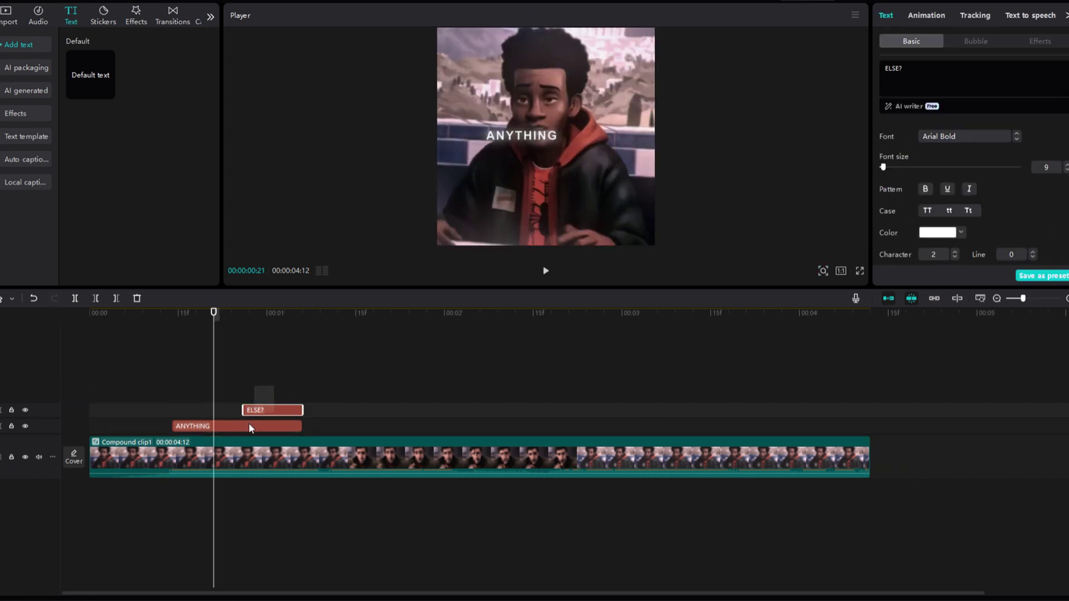
click(248, 426)
click(927, 17)
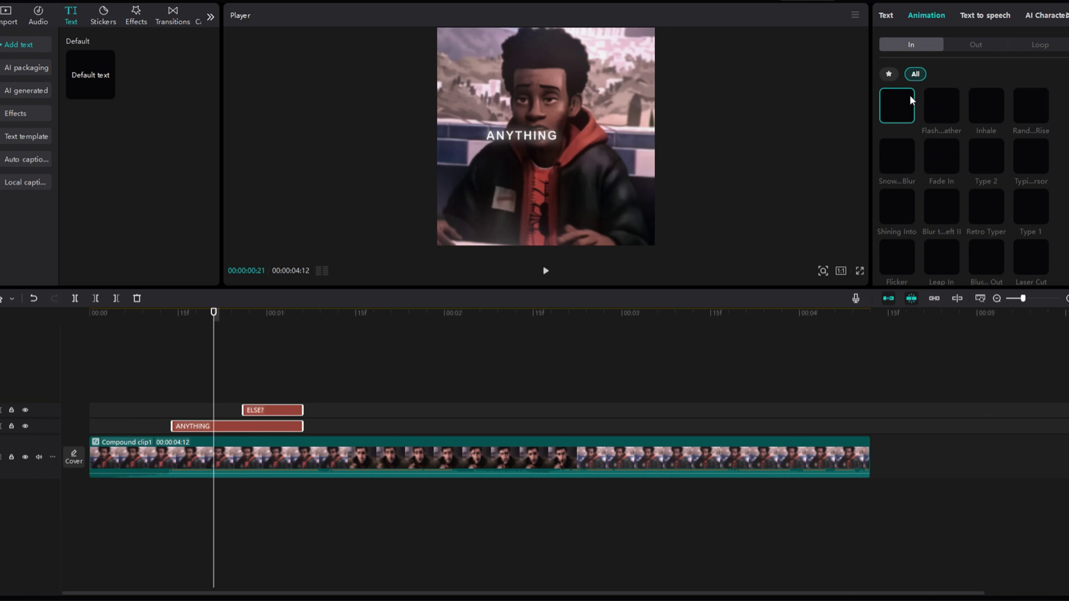
click(937, 152)
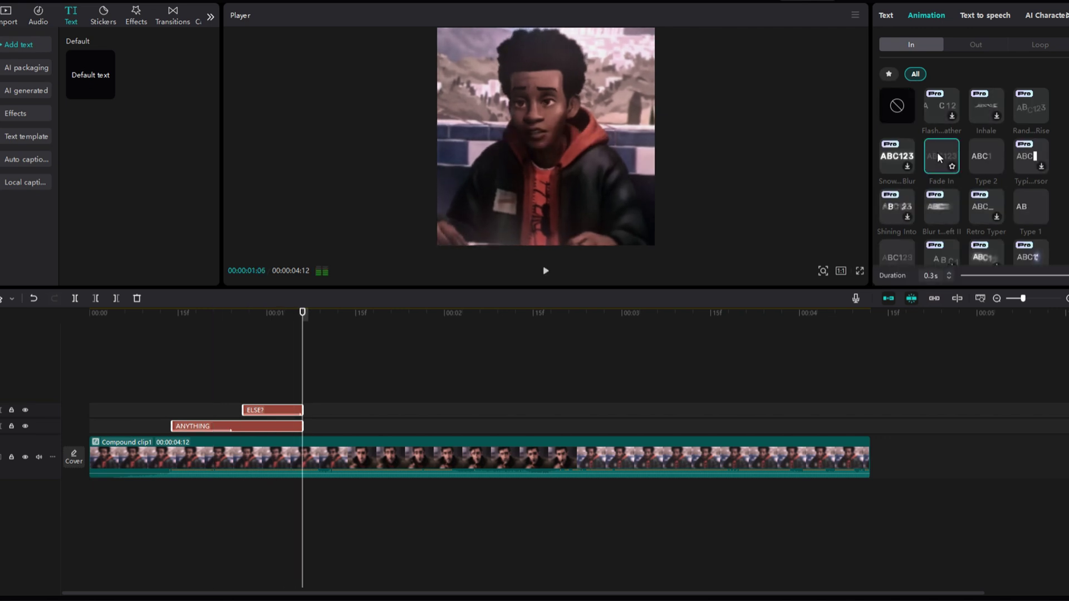
click(949, 278)
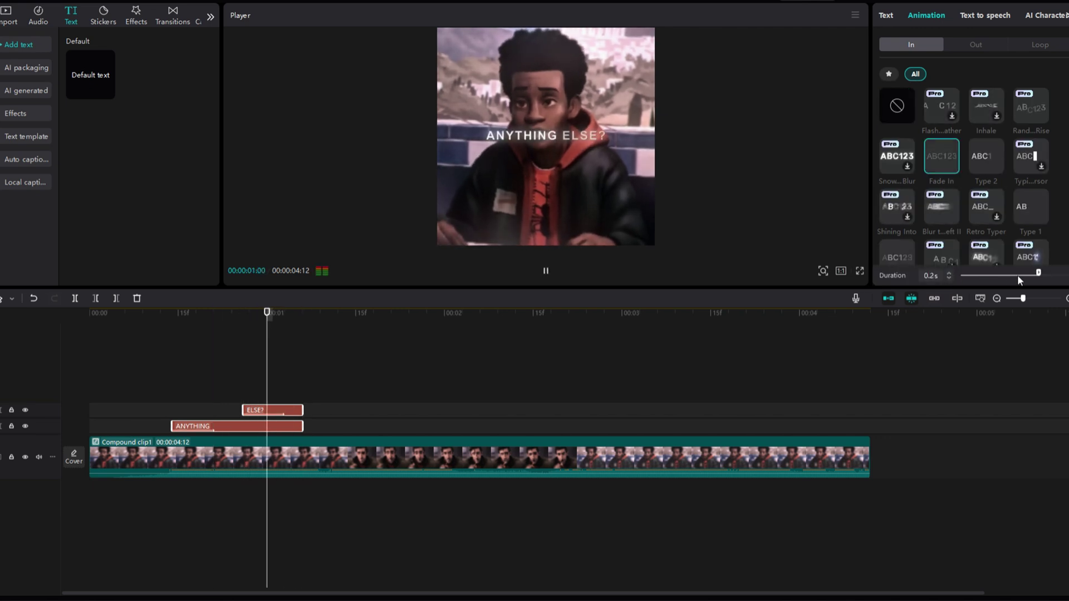
drag(1036, 272, 1034, 271)
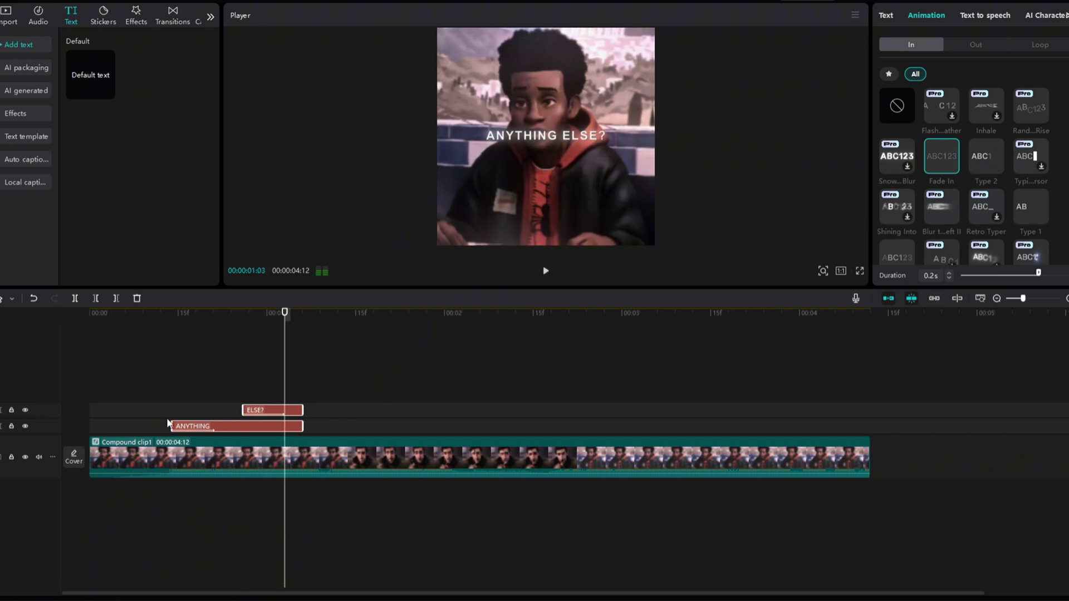
Combine the "ANYTHING" and "ELSE?" text clips into one compound clip.
click(171, 402)
click(178, 426)
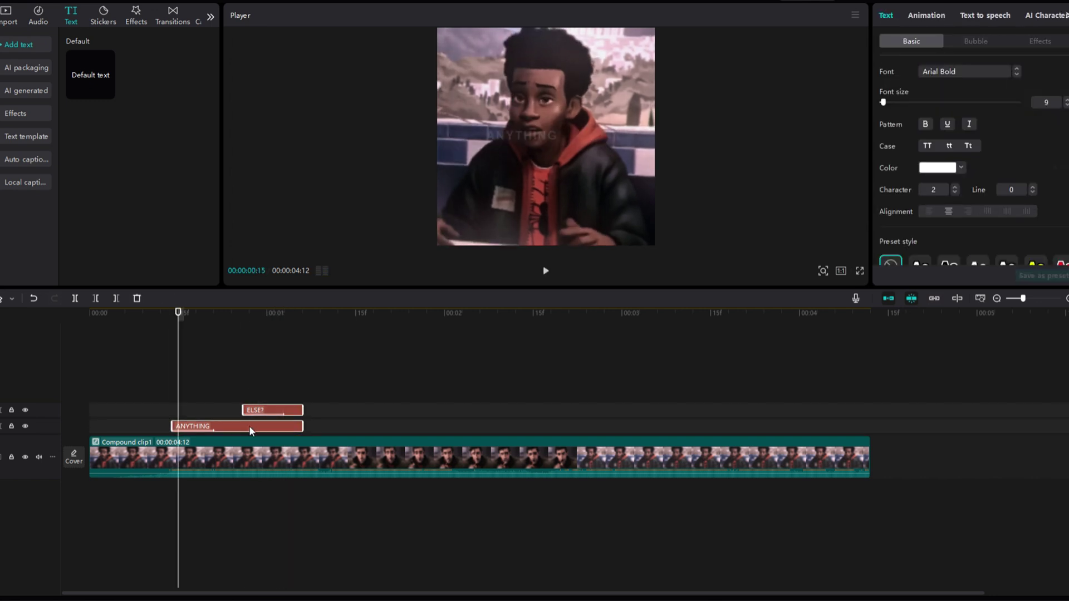
right_click(249, 425)
click(299, 510)
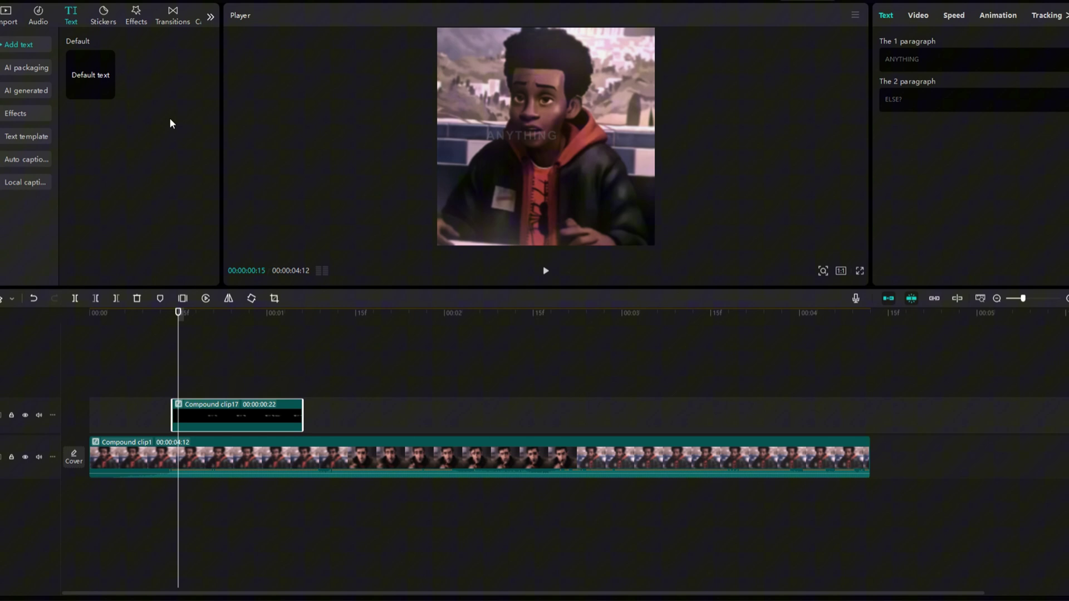
Add a custom adjustment layer above the text compound clip and trim its end to match that clip's end.
scroll(17, 21, down, 1)
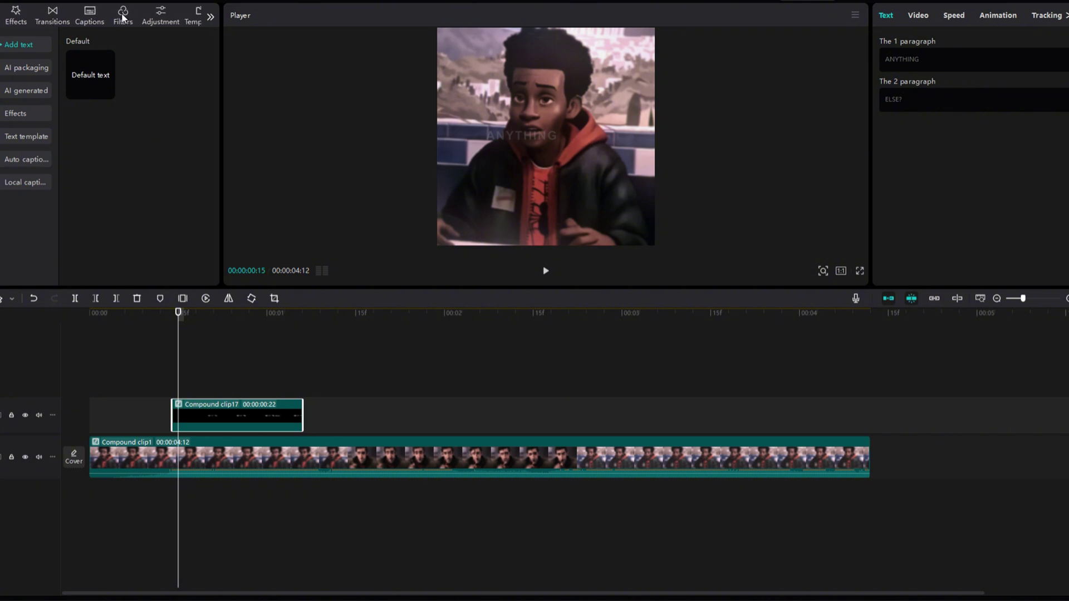
click(152, 13)
drag(79, 68, 175, 386)
click(301, 371)
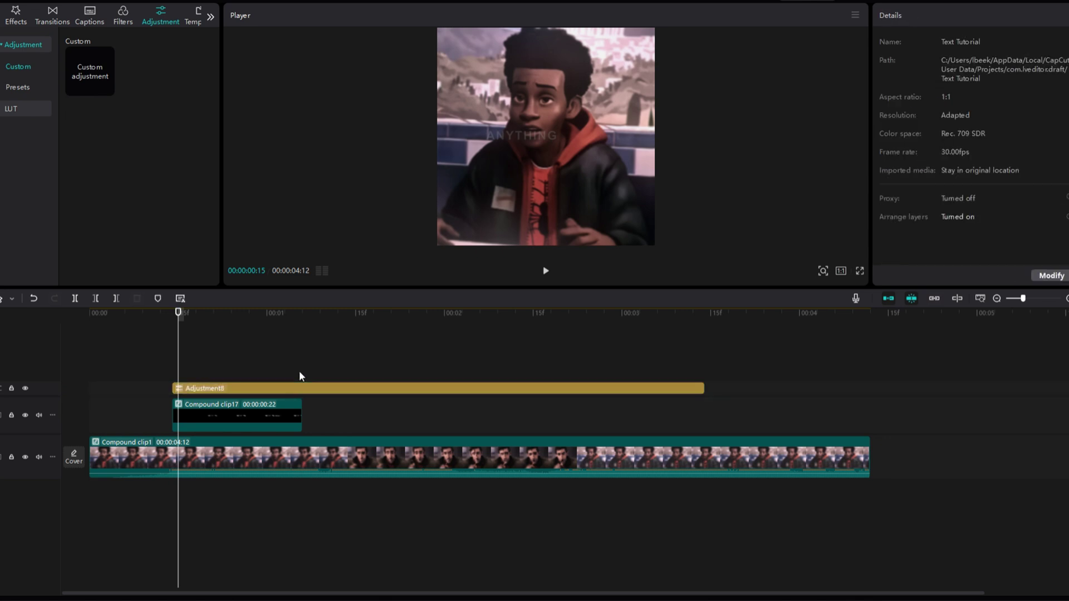
click(328, 389)
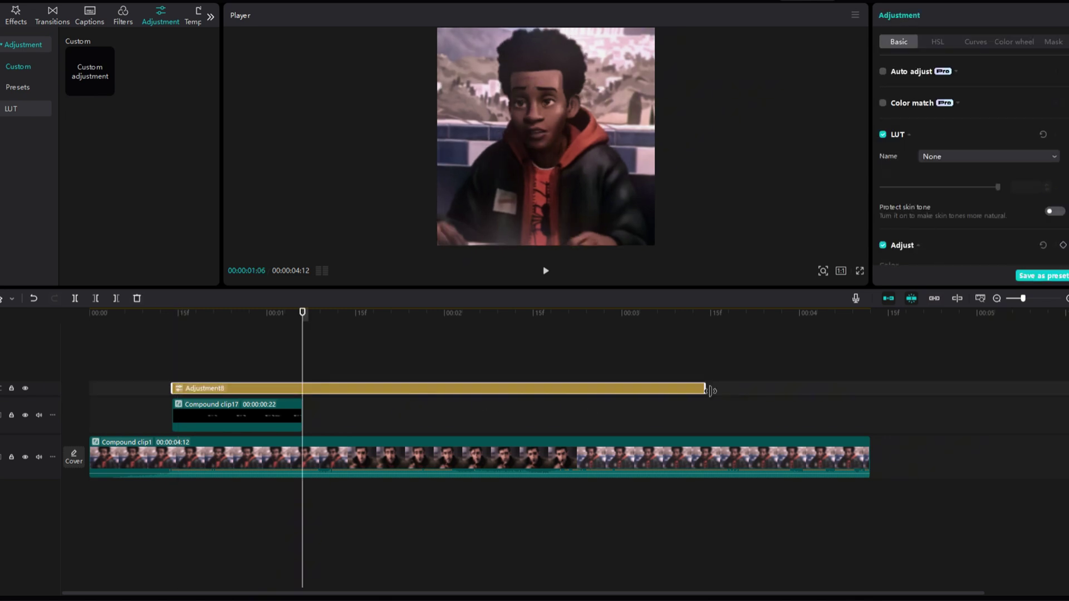
drag(660, 394, 305, 383)
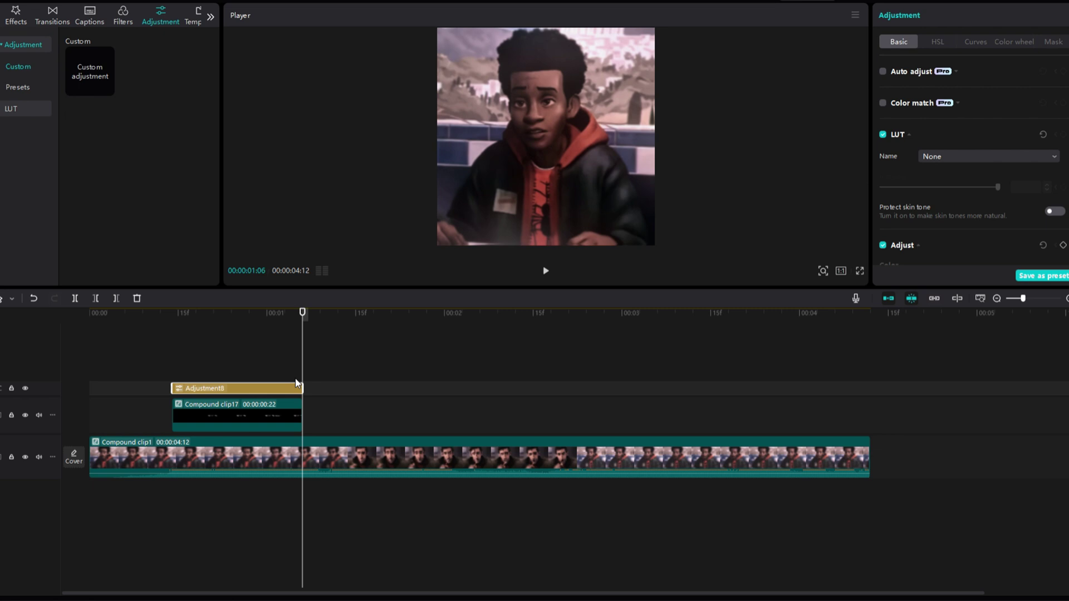
click(255, 378)
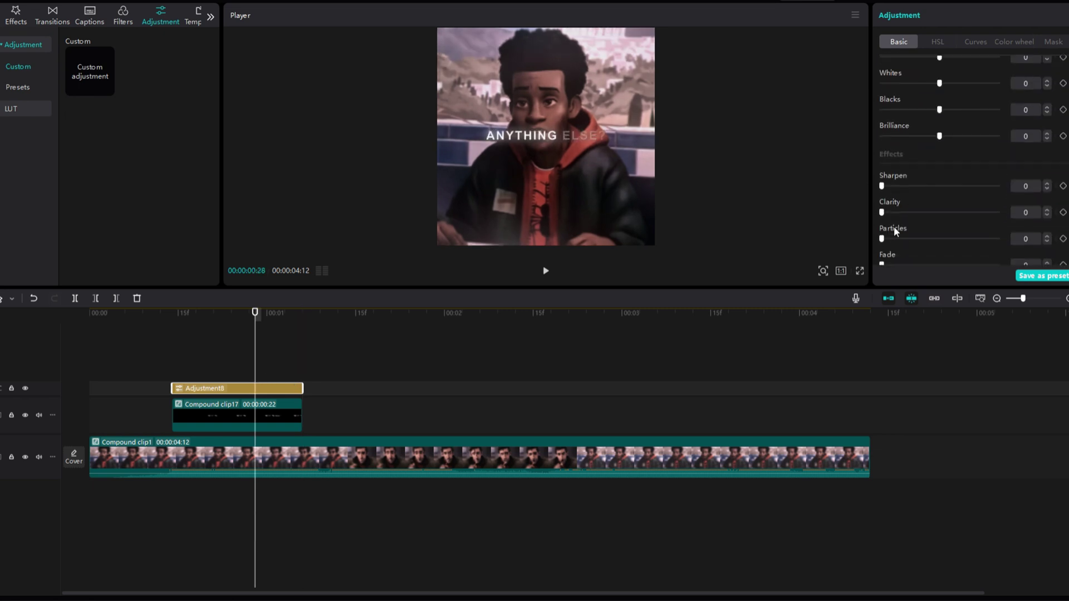
Darken the picture beneath the adjustment layer by lowering its Highlight setting.
scroll(894, 226, up, 5)
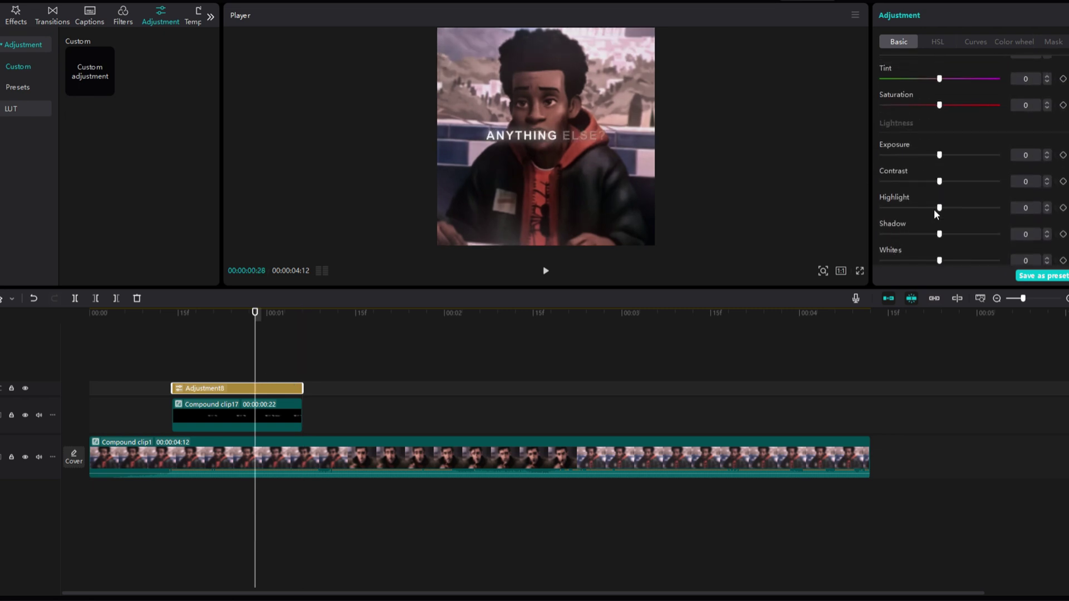
drag(938, 208, 883, 237)
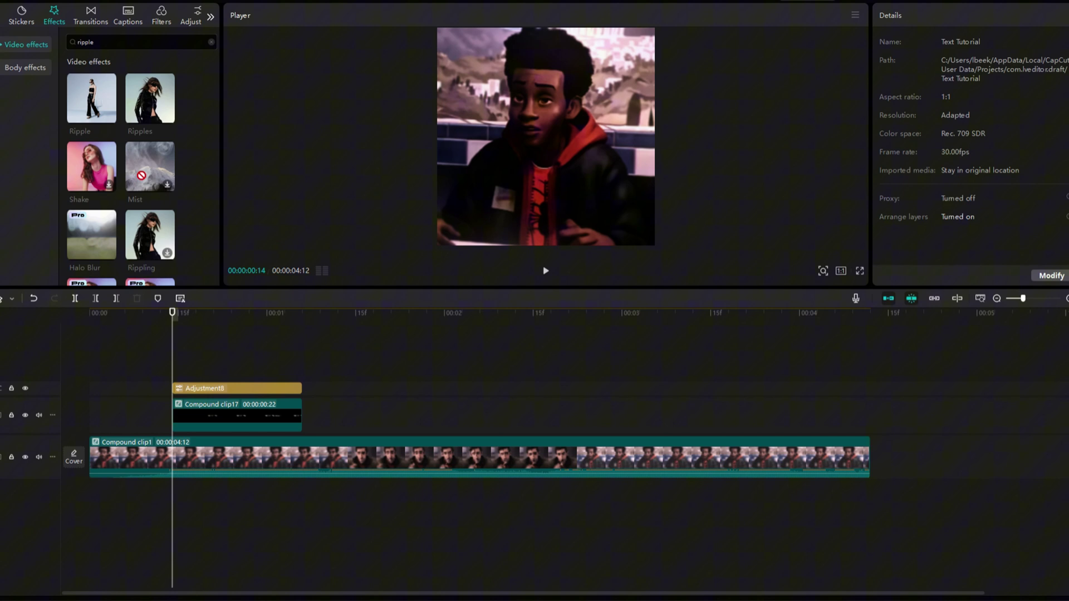
Add the Ripple video effect above the adjustment layer and cut off the part extending past the text clip's end.
drag(92, 98, 256, 373)
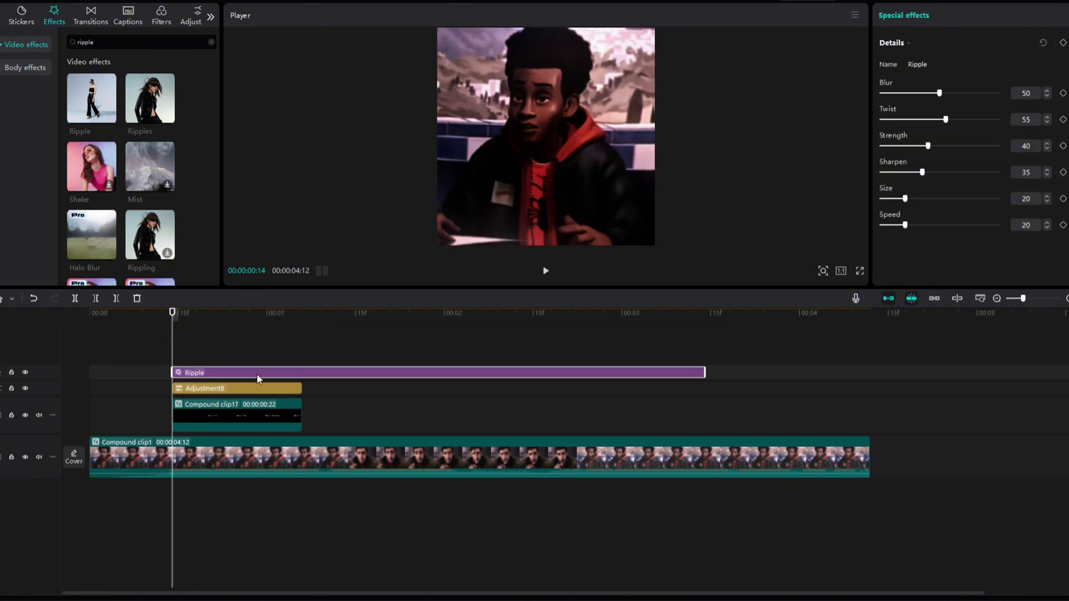
click(300, 352)
click(297, 373)
key(ctrl+b)
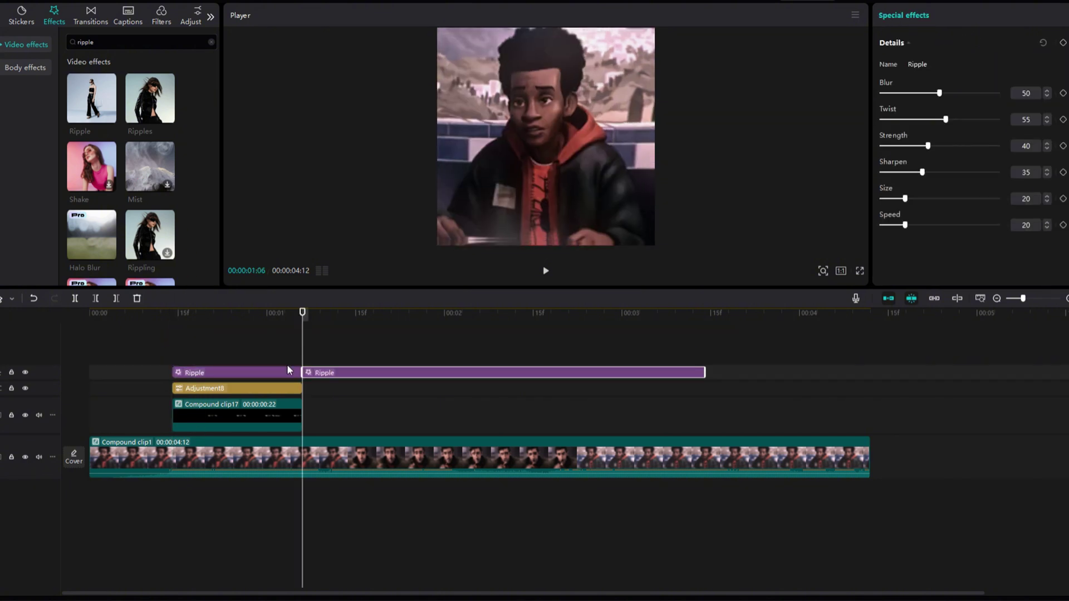
key(Delete)
Set the Ripple effect's Blur, Strength and Sharpen to 0, Size to 17 and Speed to 10.
click(241, 349)
click(239, 369)
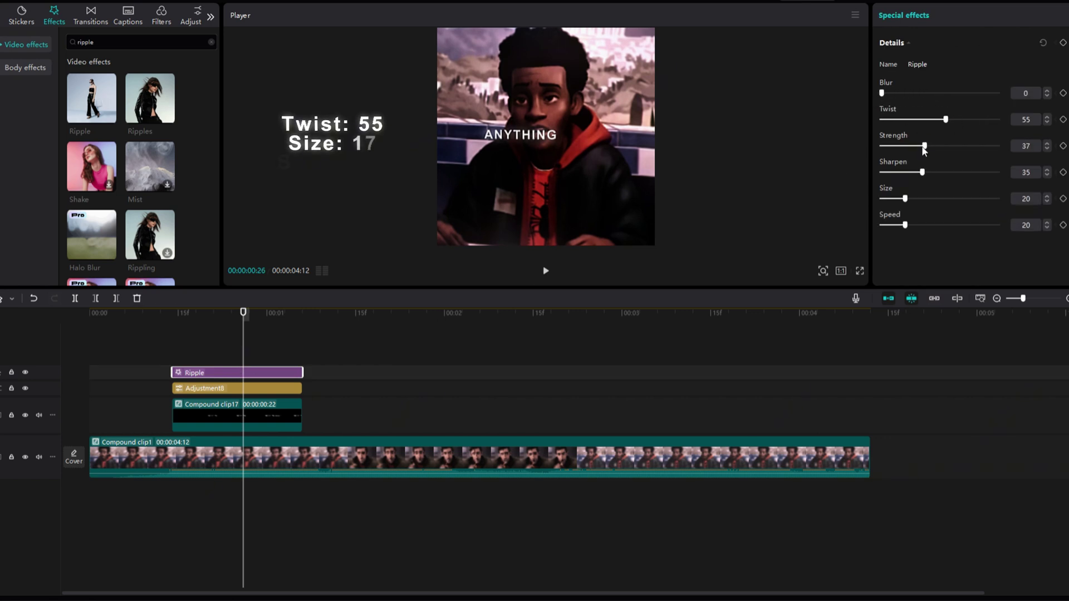
drag(924, 145, 867, 149)
drag(923, 173, 882, 177)
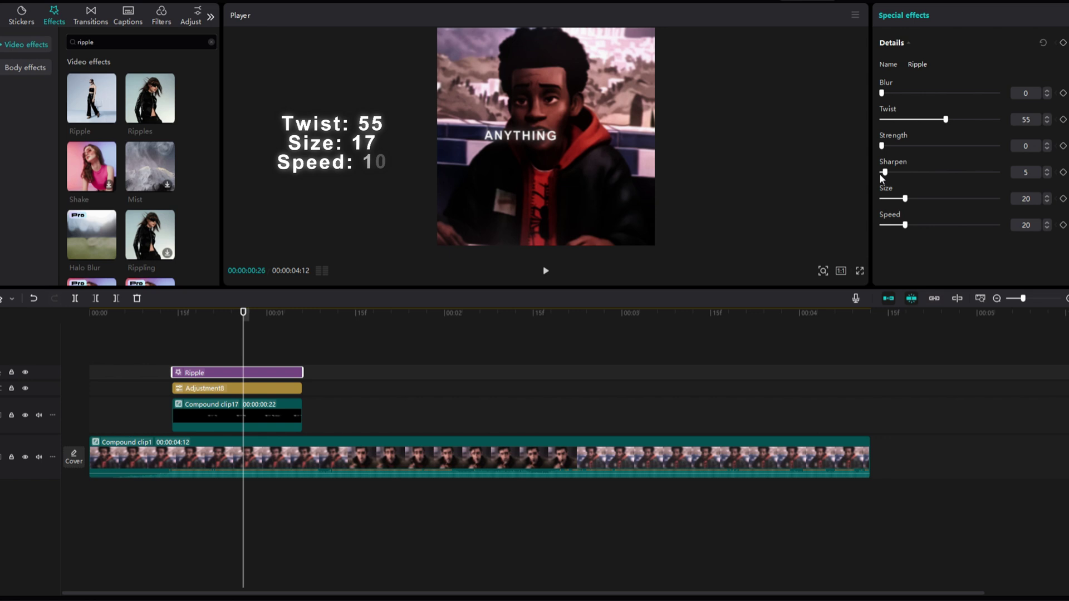
click(1047, 201)
click(1047, 202)
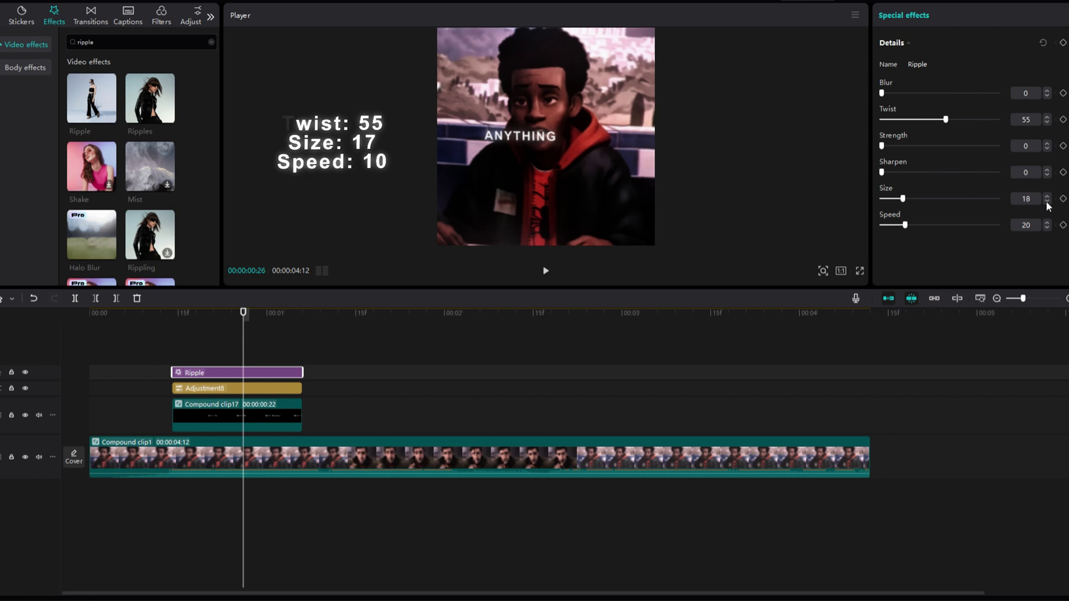
click(1047, 201)
drag(906, 225, 895, 227)
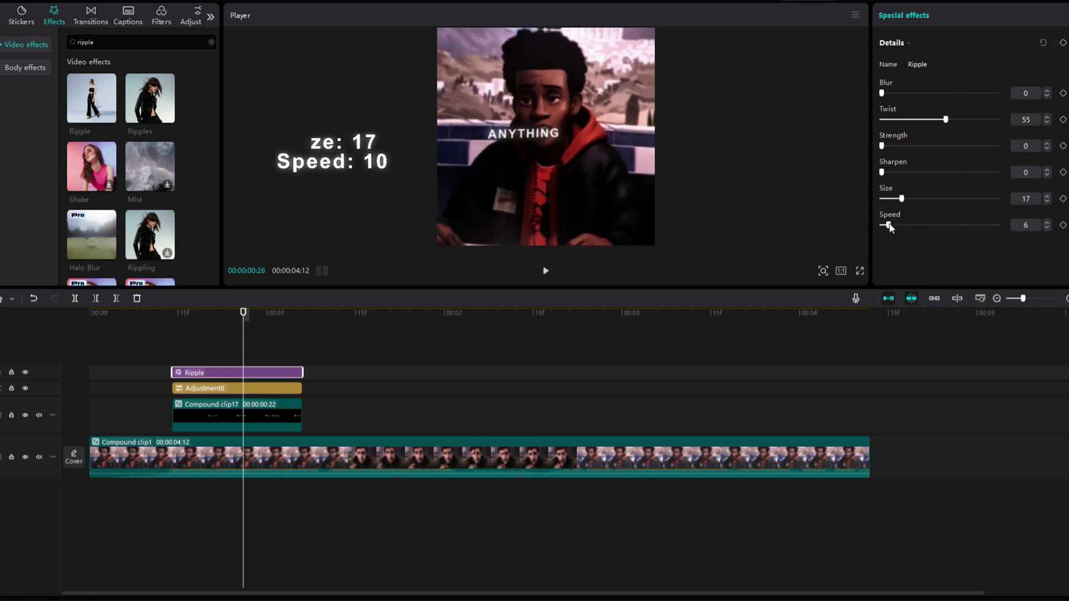
Combine the Ripple effect, the adjustment layer and the text compound clip into one compound clip.
click(174, 360)
click(226, 410)
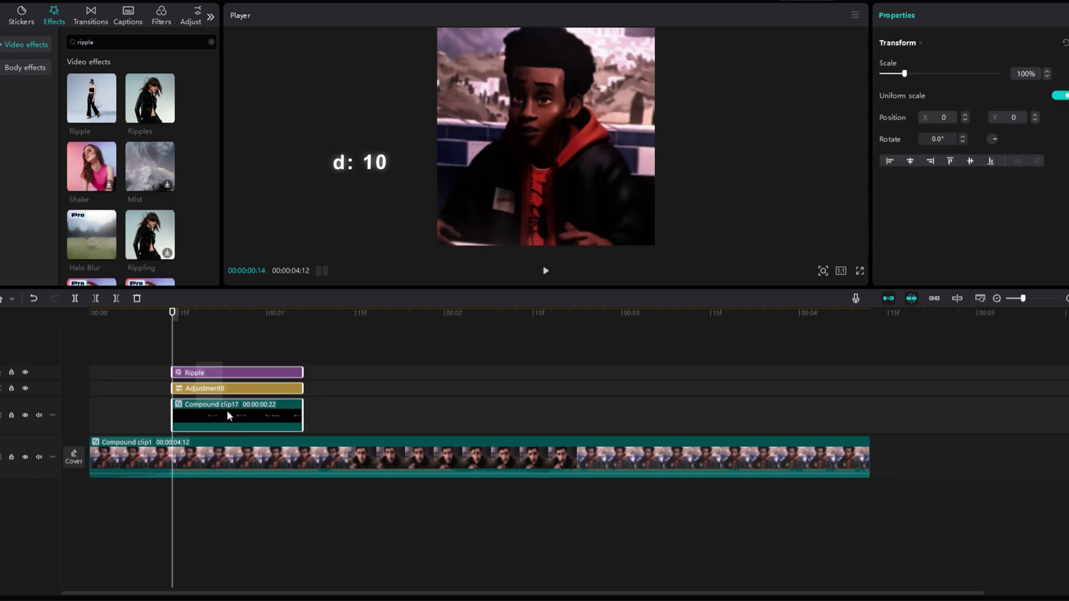
right_click(231, 415)
click(292, 496)
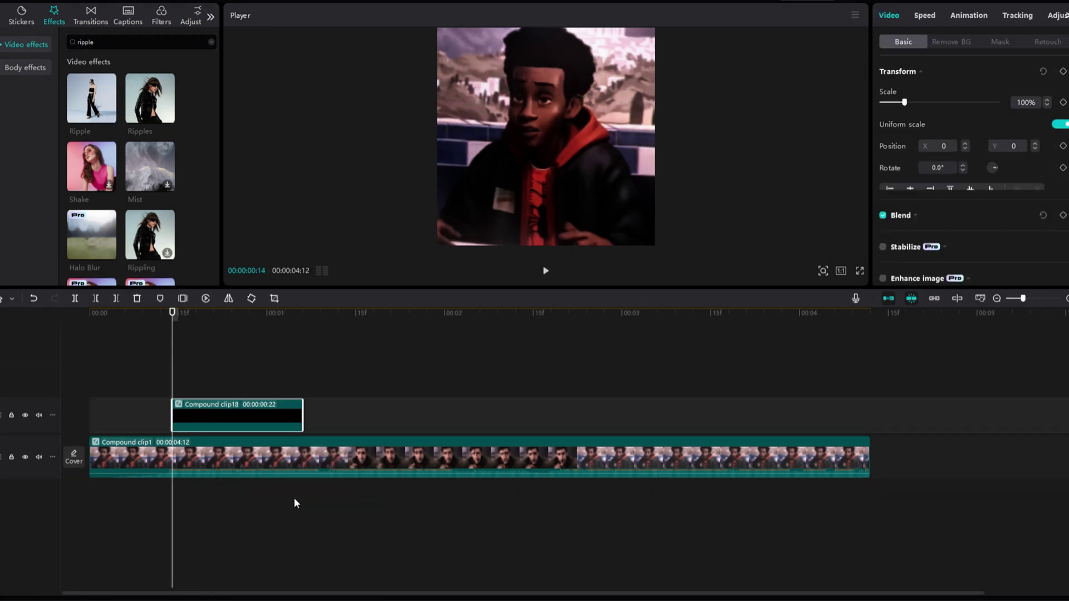
Apply the Fade Out exit animation to the new compound clip with a duration of 0.1s.
click(302, 390)
click(289, 413)
click(968, 15)
click(968, 41)
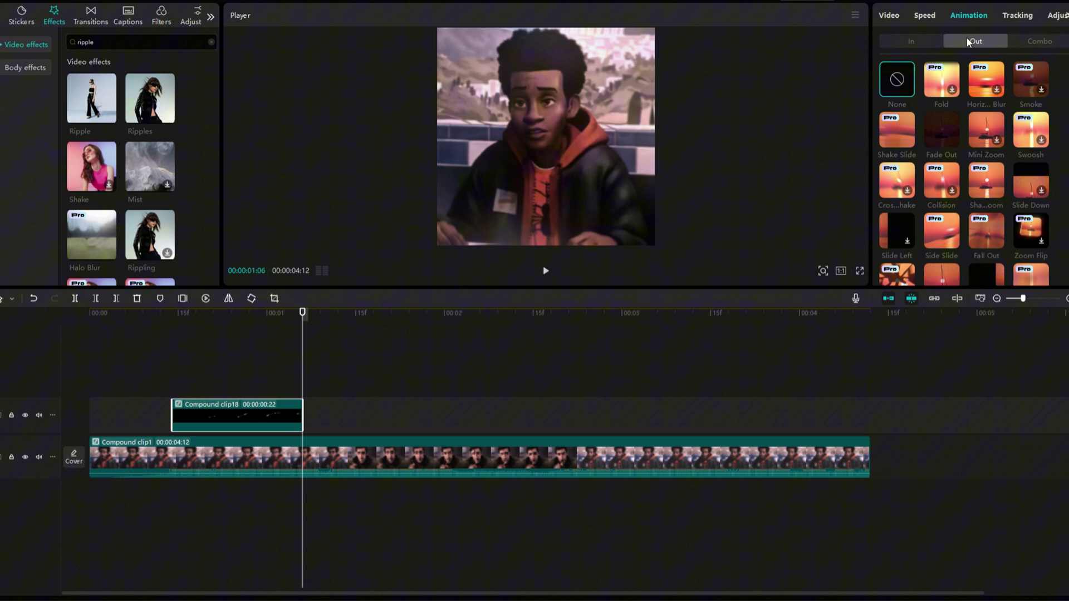
click(940, 128)
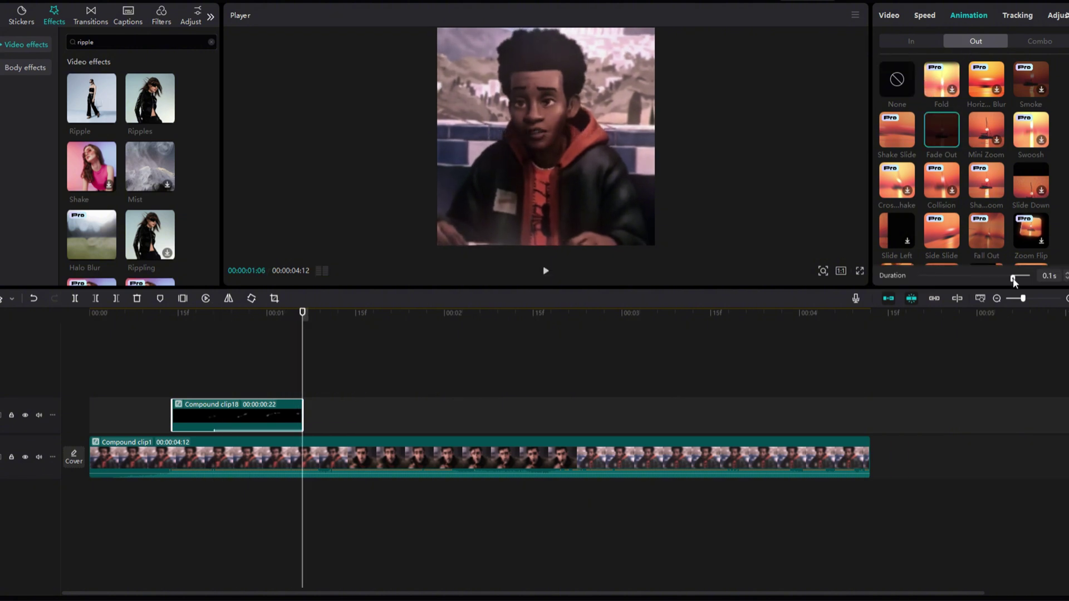
Play back the first text section and check where the next spoken line begins.
click(172, 383)
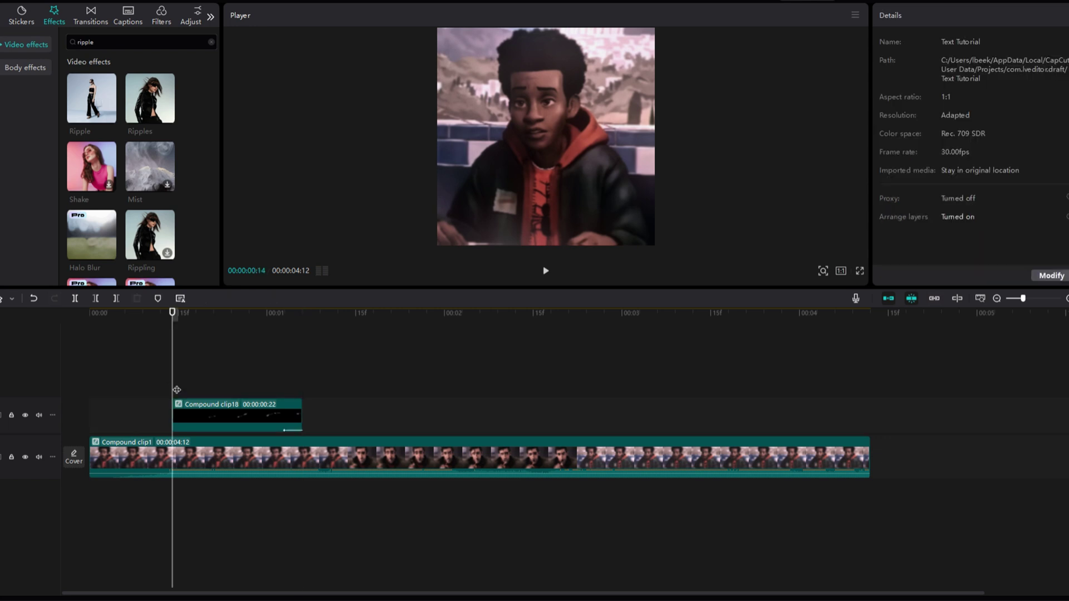
key(space)
click(285, 382)
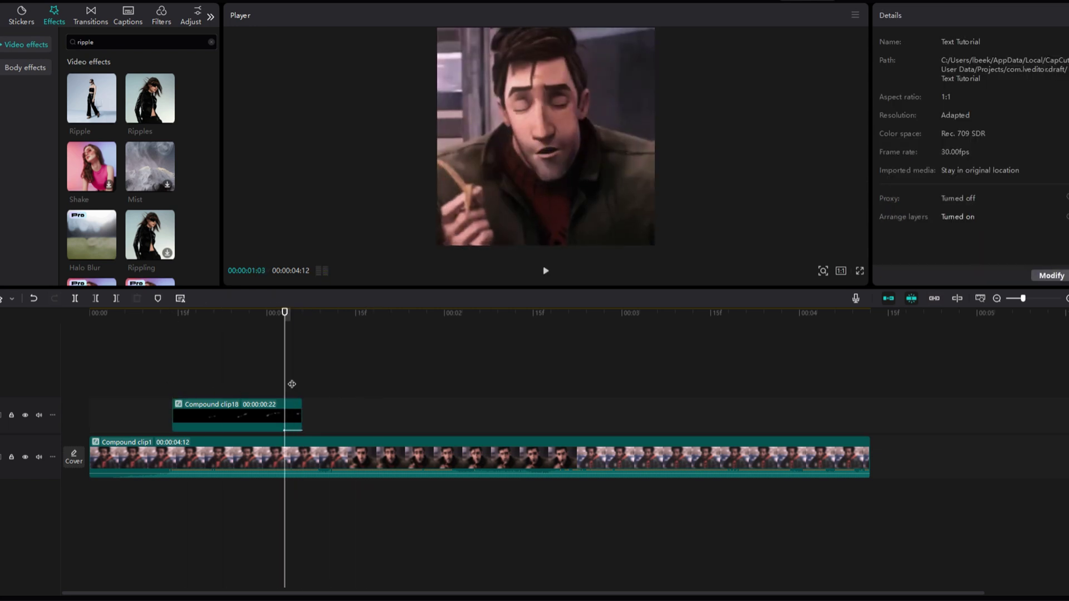
key(space)
key(space)
click(274, 382)
key(space)
key(space)
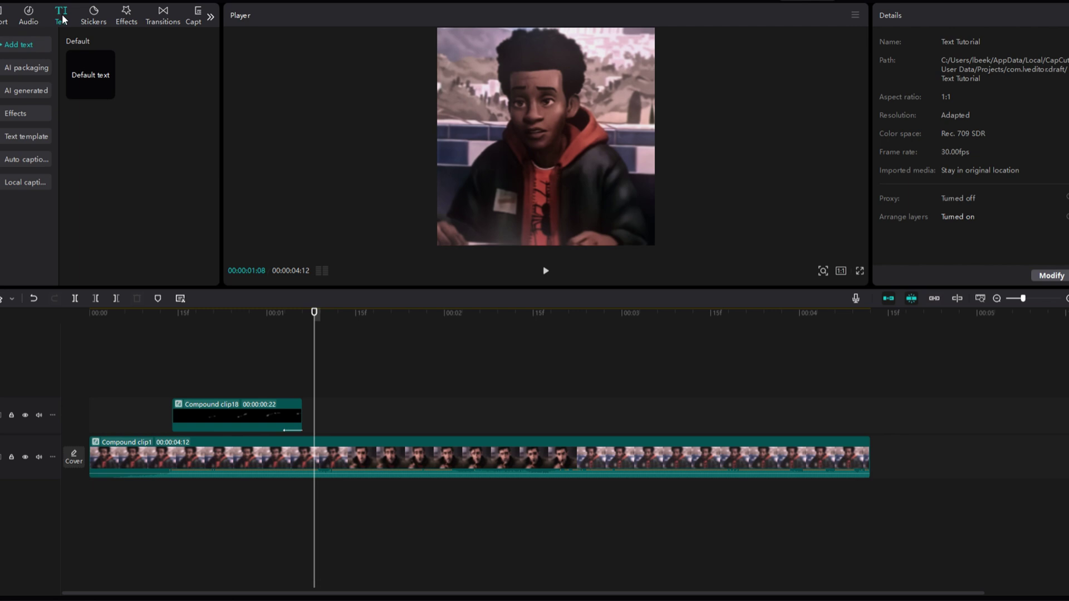
Add a text clip just after the first compound clip reading "NOPE, THAT WAS" and "EVERYTHING" on two lines, in Arial Bold.
drag(89, 76, 327, 401)
click(299, 362)
click(776, 388)
key(space)
key(w)
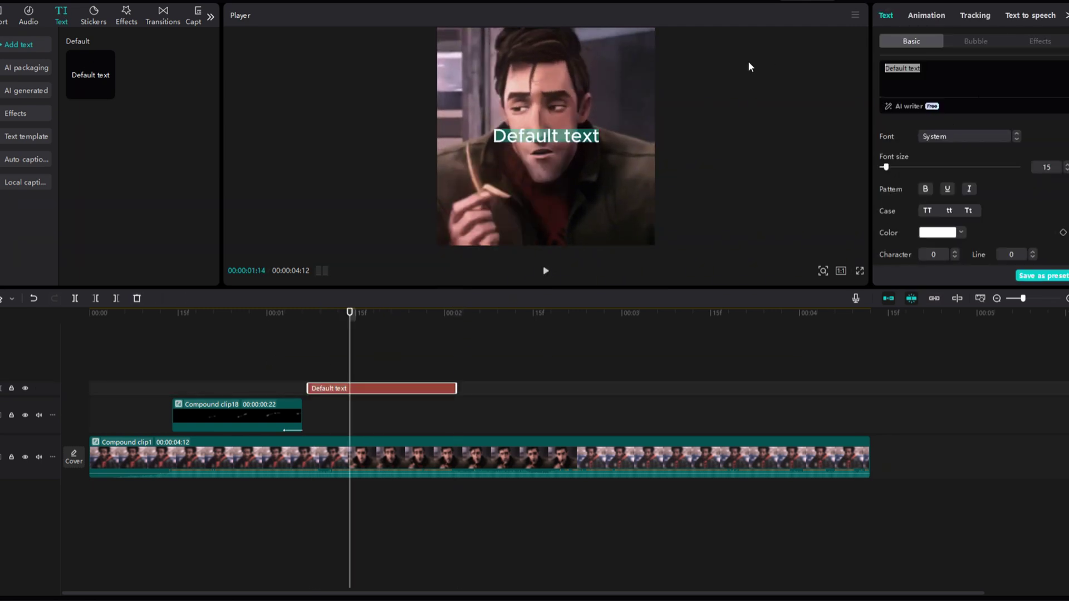
text(NOPE, THAT WAS)
key(Return)
text(EVERYTHING)
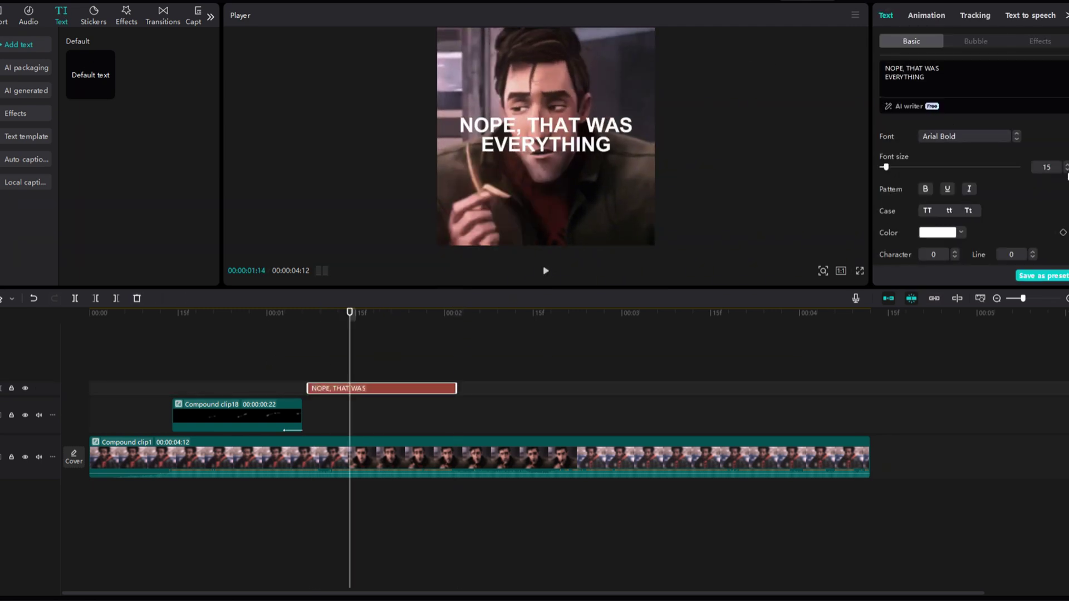
Style the "NOPE, THAT WAS EVERYTHING" text with size 9, character spacing 2, a white glow of intensity 36 and a shadow.
scroll(954, 249, down, 3)
click(941, 184)
scroll(934, 218, down, 1)
drag(933, 218, 915, 218)
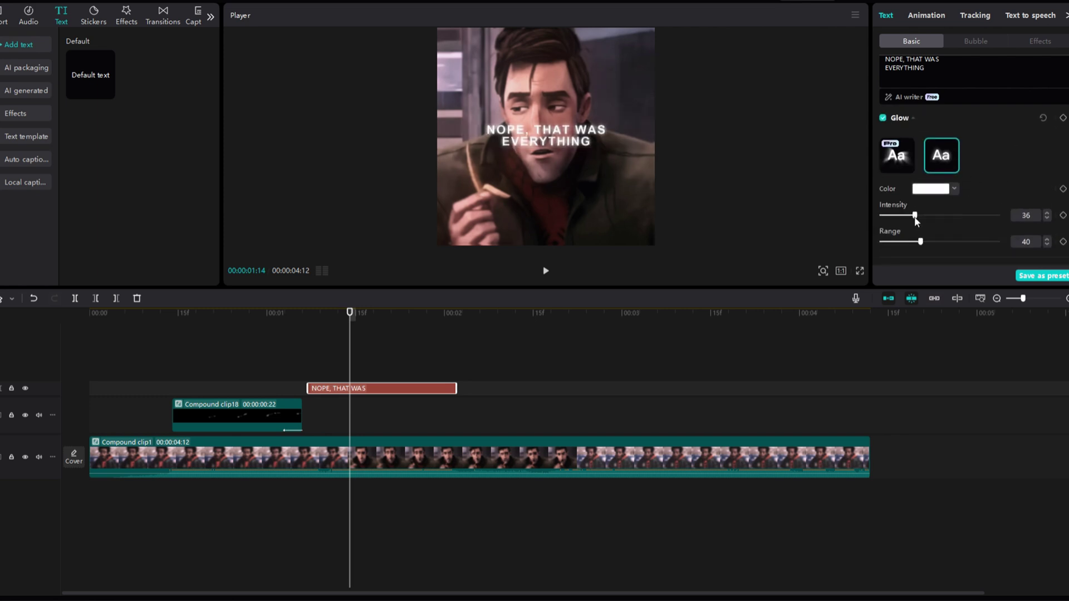
scroll(974, 162, down, 3)
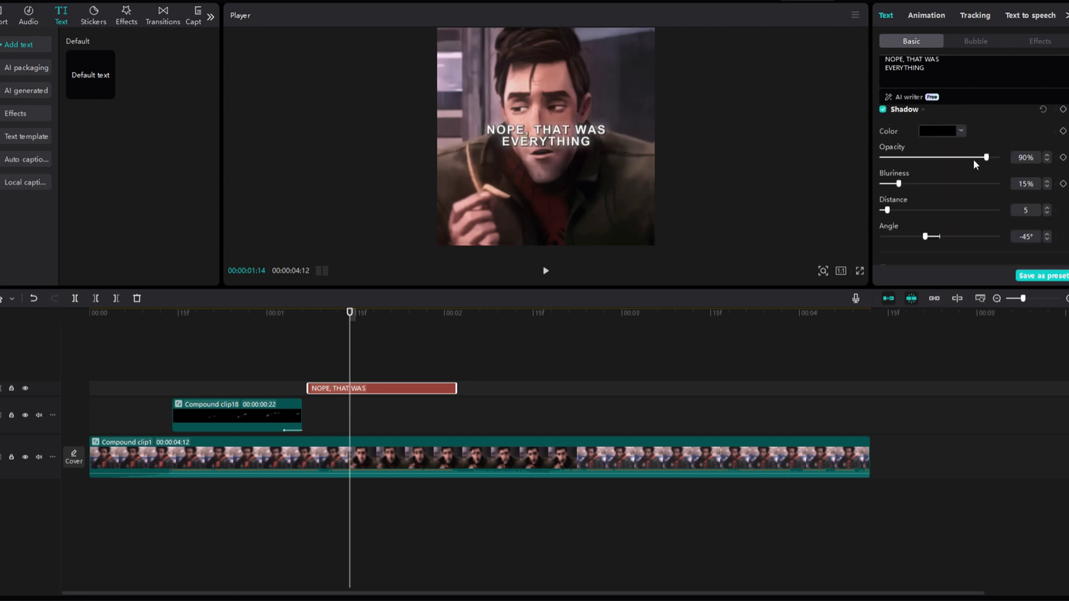
Apply the Type 2 entrance animation to the "NOPE, THAT WAS EVERYTHING" clip with a duration of 0.7s.
click(320, 389)
click(923, 15)
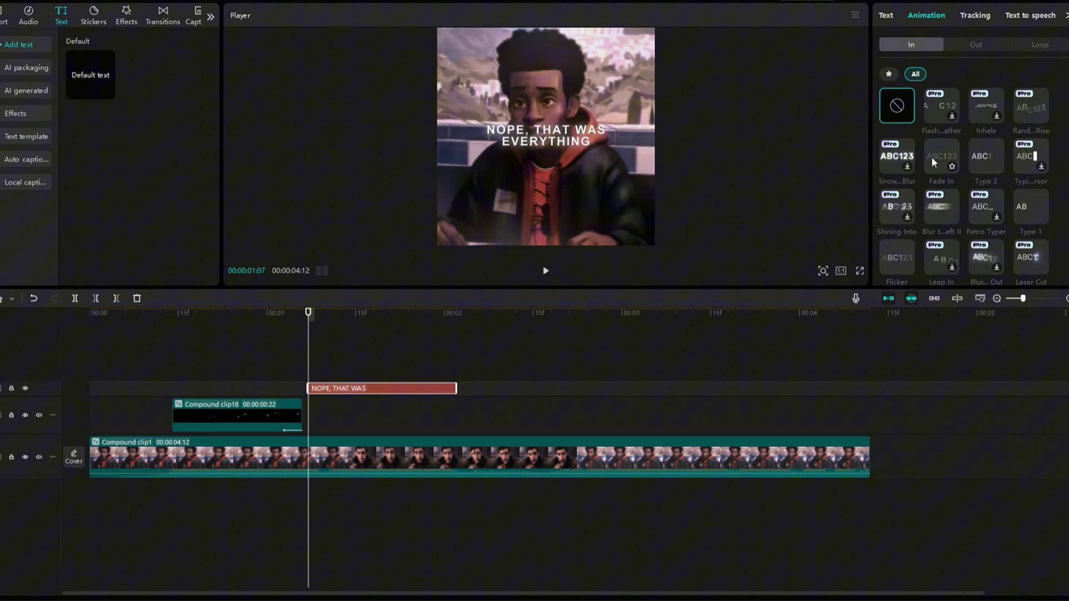
click(984, 162)
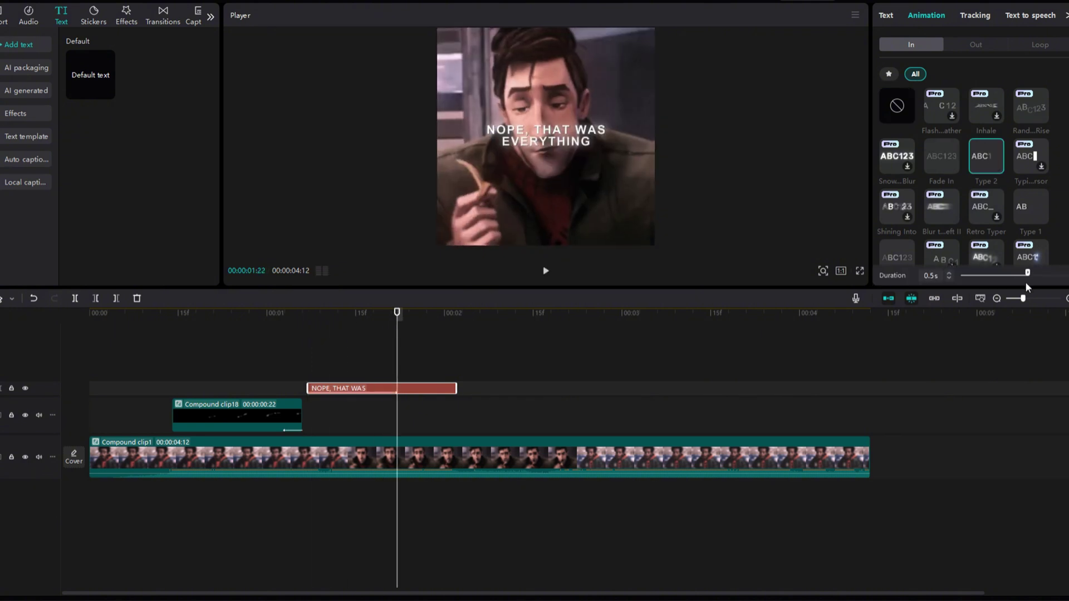
drag(1039, 273, 1058, 273)
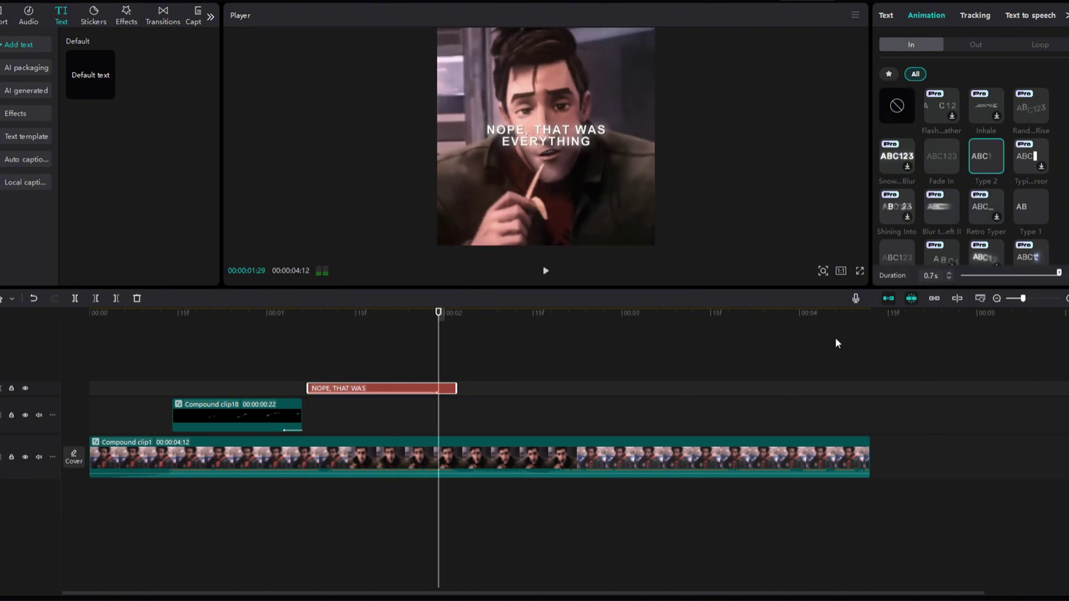
Extend the end of the "NOPE, THAT WAS EVERYTHING" clip to a total length of 00:00:01:05 and play it back.
click(459, 382)
drag(457, 388, 517, 388)
click(310, 375)
key(space)
Apply an exit animation to the "NOPE, THAT WAS EVERYTHING" text clip.
click(373, 388)
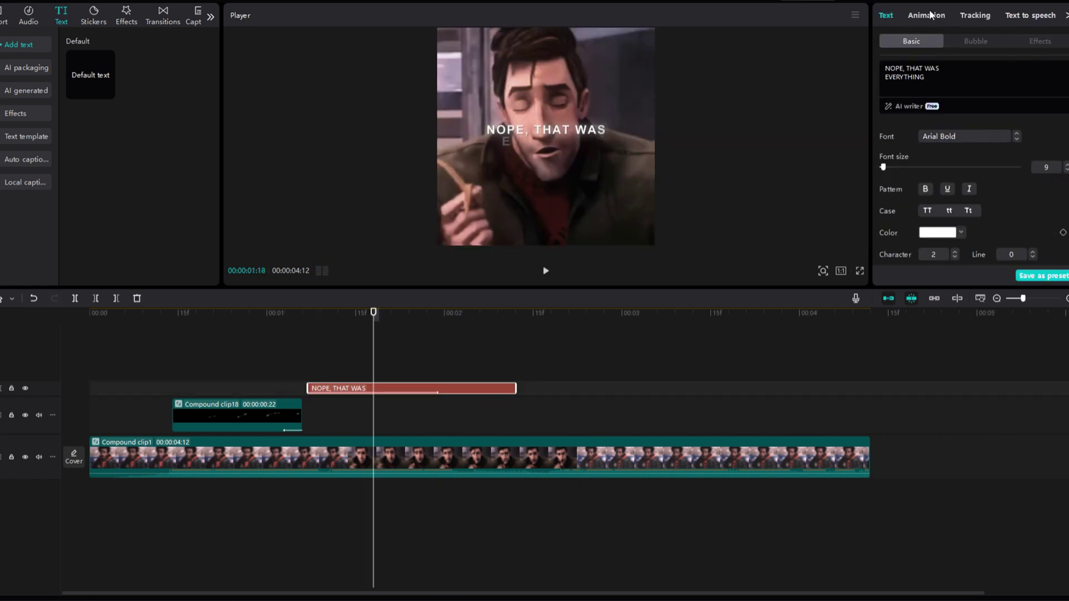
click(927, 15)
click(976, 41)
click(985, 160)
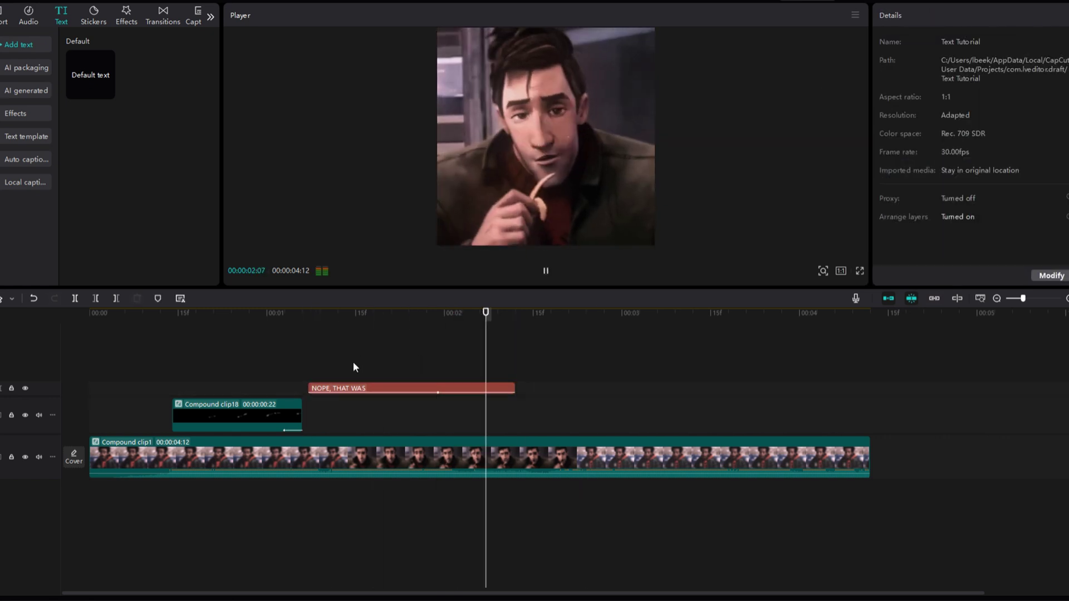
Turn the "NOPE, THAT WAS EVERYTHING" text into a compound clip on the same track as the first text compound clip.
click(353, 388)
key(alt+g)
drag(338, 390, 338, 415)
drag(339, 352, 316, 352)
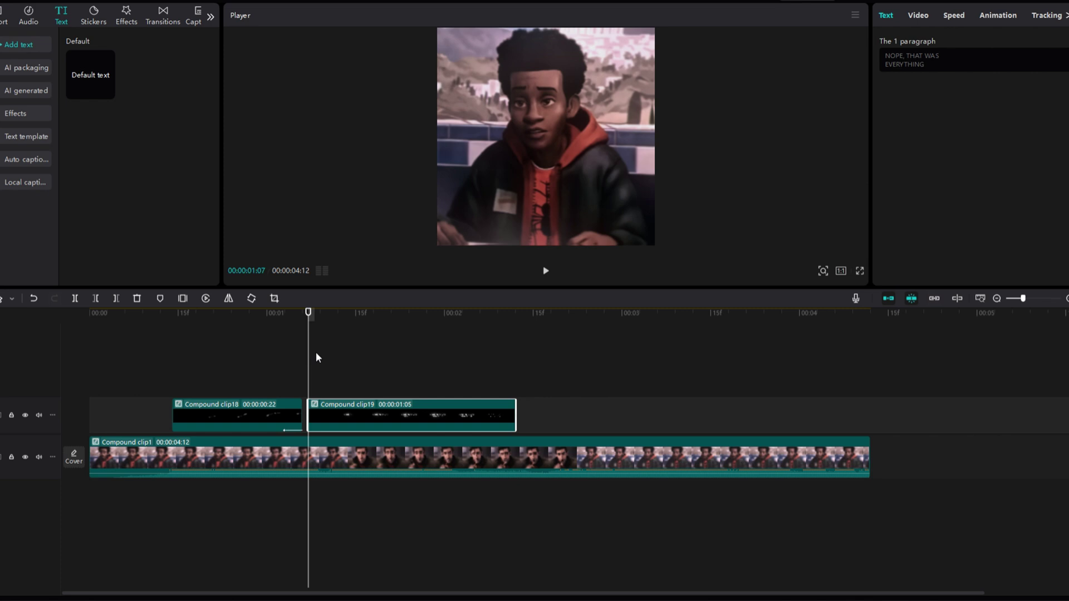
Add a custom adjustment layer above the second text compound clip and trim its end to match that clip's end.
scroll(199, 18, down, 2)
click(198, 17)
drag(90, 72, 317, 389)
click(515, 389)
key(ctrl+b)
key(Delete)
Darken the picture beneath the second text's adjustment layer using its basic Adjust settings.
click(415, 388)
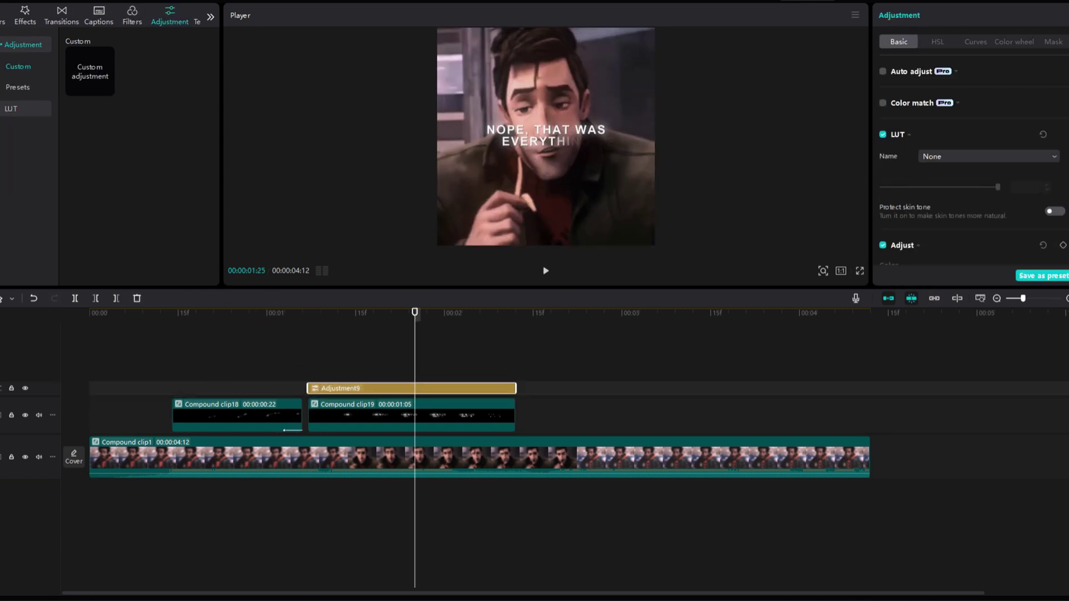
scroll(950, 167, down, 5)
drag(940, 144, 954, 144)
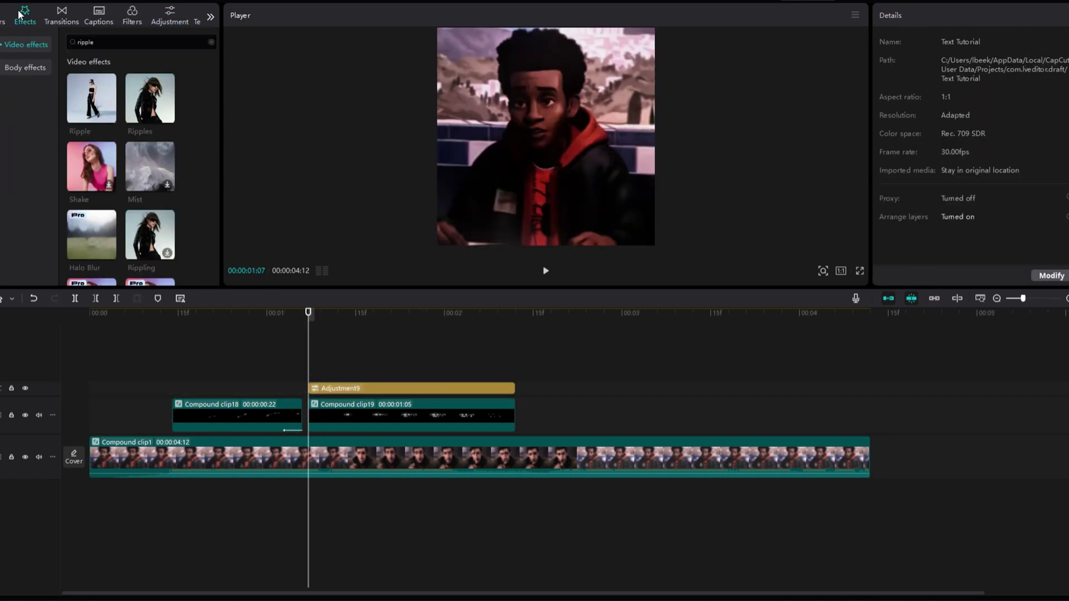
Add the Ripple effect above the second adjustment layer and trim its end to match that layer.
drag(91, 98, 312, 372)
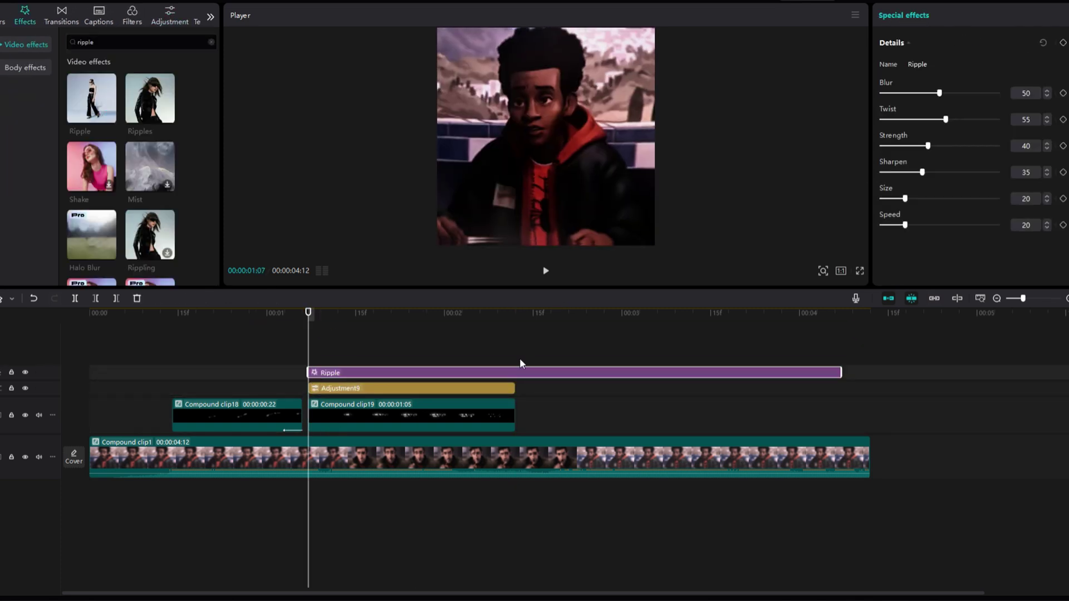
drag(840, 372, 516, 373)
Set the second Ripple effect's Blur, Strength and Sharpen to 0, Size to 17 and Speed to 11.
click(432, 352)
drag(903, 93, 882, 93)
drag(902, 146, 876, 146)
drag(922, 172, 880, 172)
drag(905, 199, 893, 226)
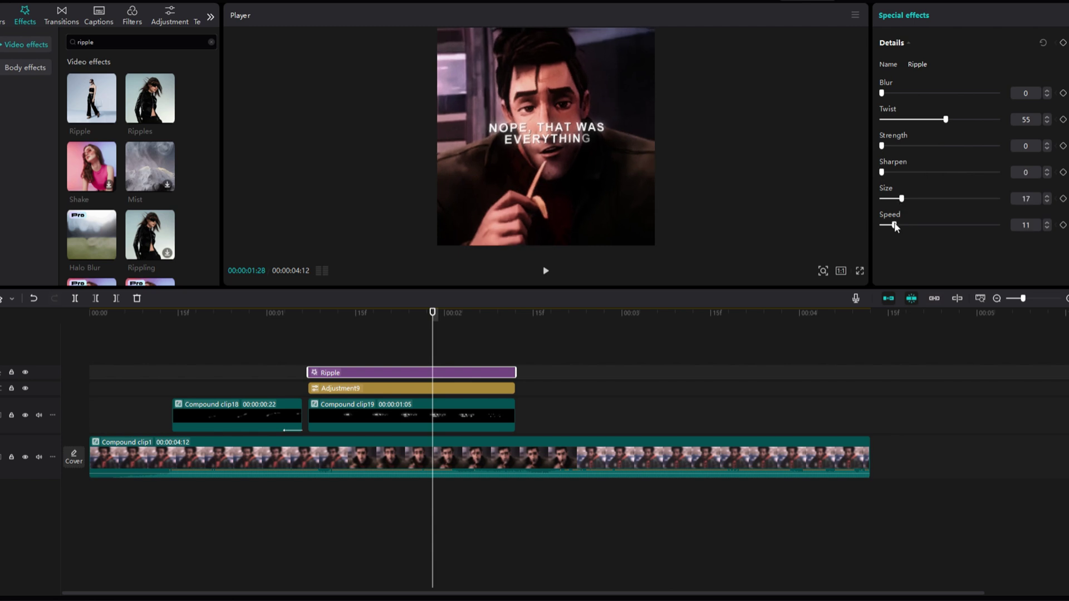
Combine the second Ripple effect, adjustment layer and text into one compound clip and play back the edit.
drag(534, 351, 369, 416)
right_click(369, 416)
click(390, 440)
click(175, 369)
key(space)
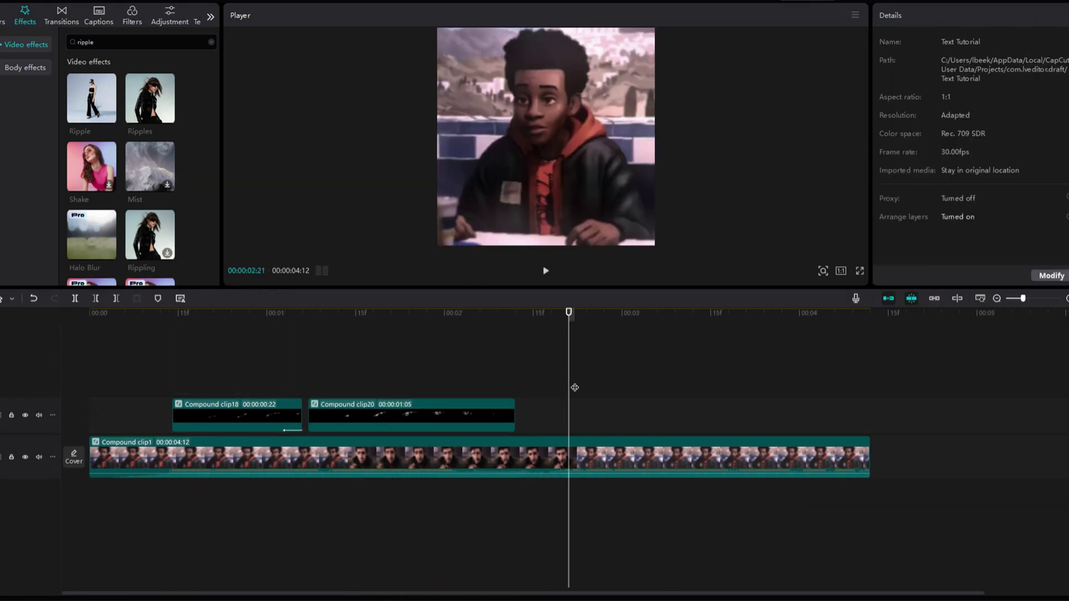
Add a text clip from 00:00:02:21 to the video's end reading "I THINK YOU'RE GONNA" and "BE A BAD TEACHER" on two lines.
key(ctrl+a)
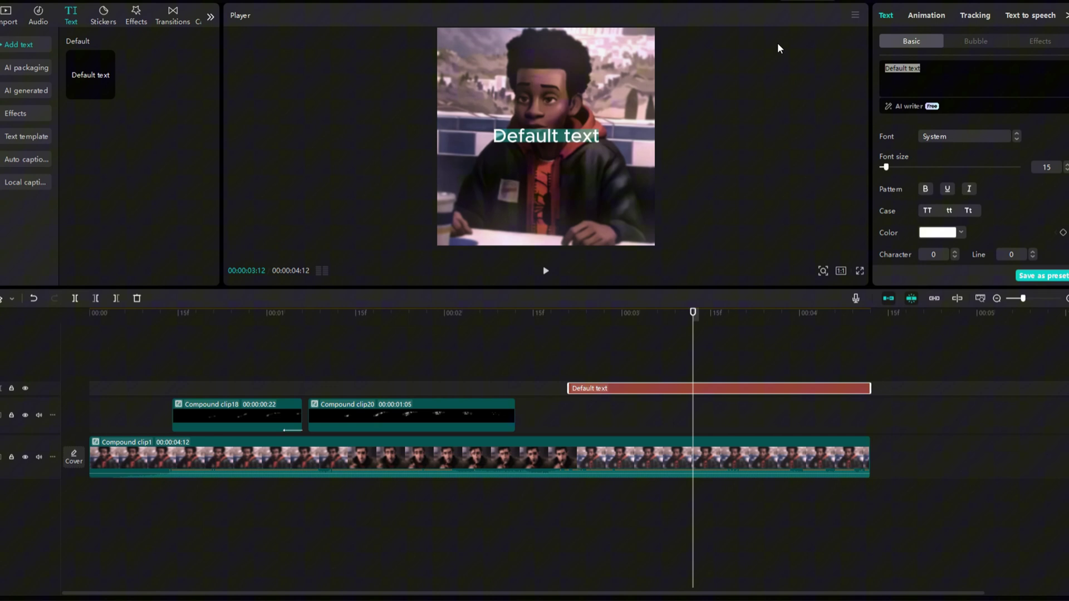
text(I THINK YOU'RE GONNA)
key(Return)
text(BE A BAD TEACHER)
Set the "I THINK YOU'RE GONNA BE A BAD TEACHER" text to Arial Bold, size 9, with character spacing 2.
click(975, 135)
click(1066, 170)
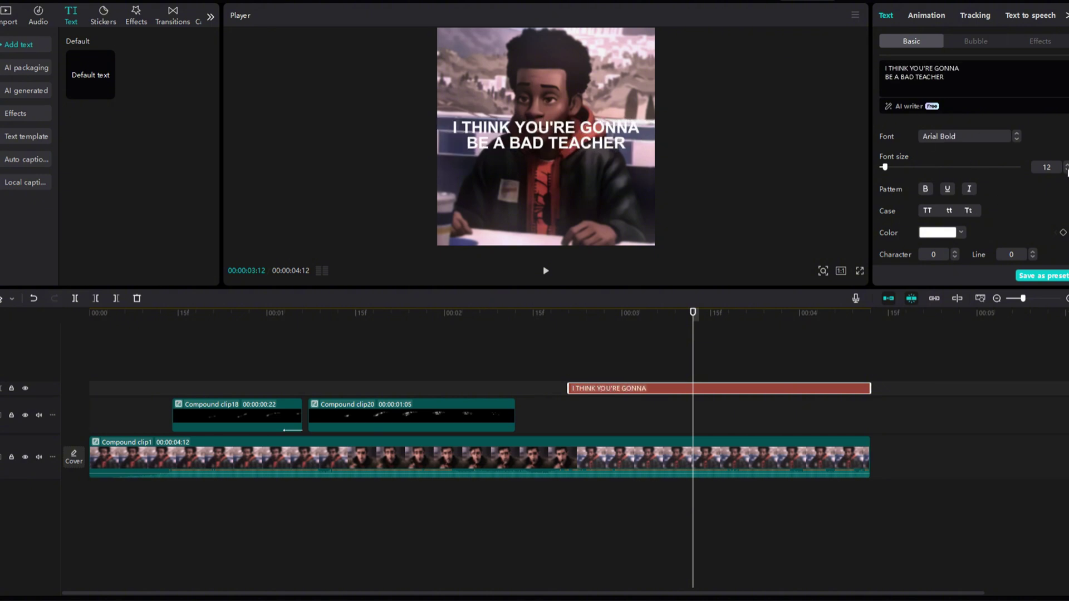
click(1066, 170)
scroll(980, 195, down, 1)
click(955, 224)
click(954, 225)
Enable a red glow on the "BAD TEACHER" text with intensity 31 and range about 71.
scroll(935, 184, down, 5)
click(883, 114)
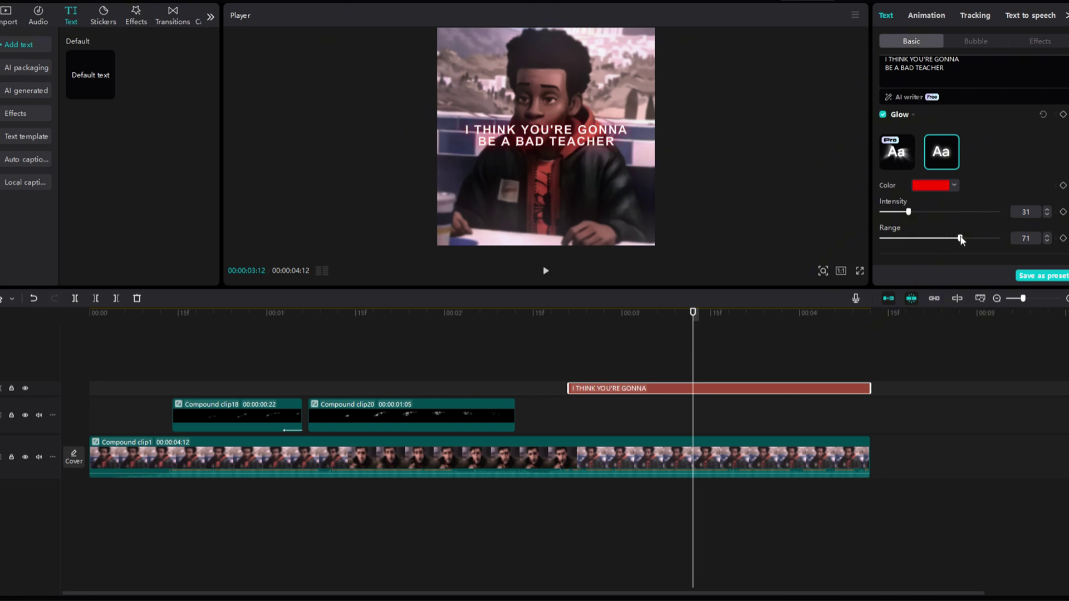
scroll(927, 211, down, 5)
Duplicate the "I THINK YOU'RE GONNA BE A BAD TEACHER" text clip eight times, starting at 00:00:02:21.
click(579, 391)
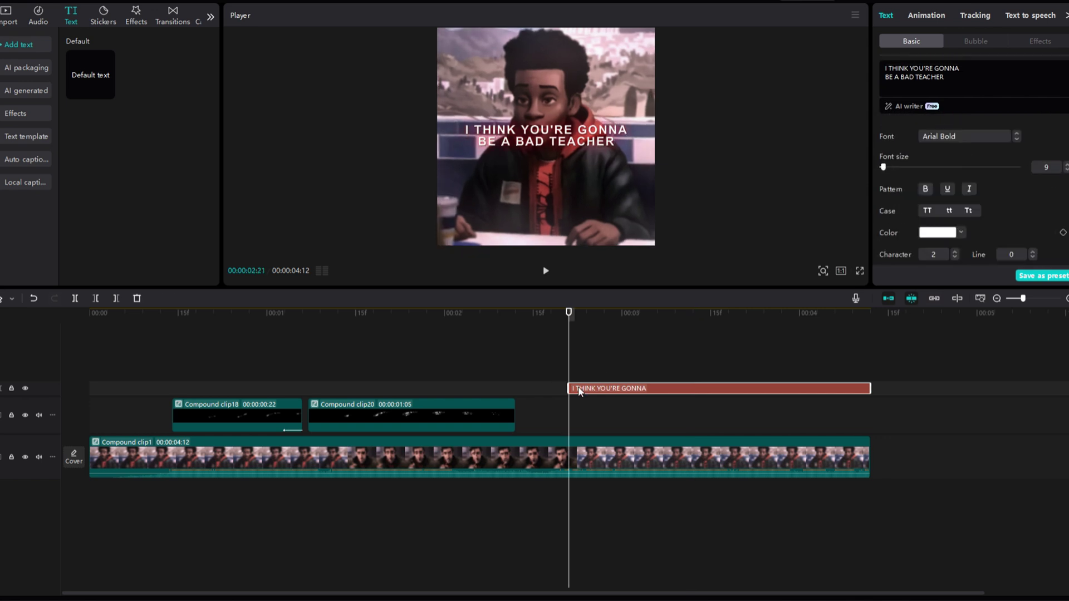
key(ctrl+c)
key(ctrl+v)
key(ctrl+v)
key(ctrl+v)
key(ctrl+v)
key(ctrl+v)
key(ctrl+v)
key(ctrl+v)
key(ctrl+v)
Trim the starts of the duplicated text clips progressively to match each spoken word, keeping their ends aligned.
drag(570, 455, 599, 455)
drag(570, 439, 653, 423)
drag(570, 407, 682, 407)
drag(570, 391, 724, 399)
drag(570, 374, 812, 359)
Change the eight duplicated text clips, in order, to the single words I, THINK, YOU'RE, GONNA, BE, A, BAD and TEACHER.
click(607, 471)
text(I)
click(624, 454)
text(THINK)
click(661, 439)
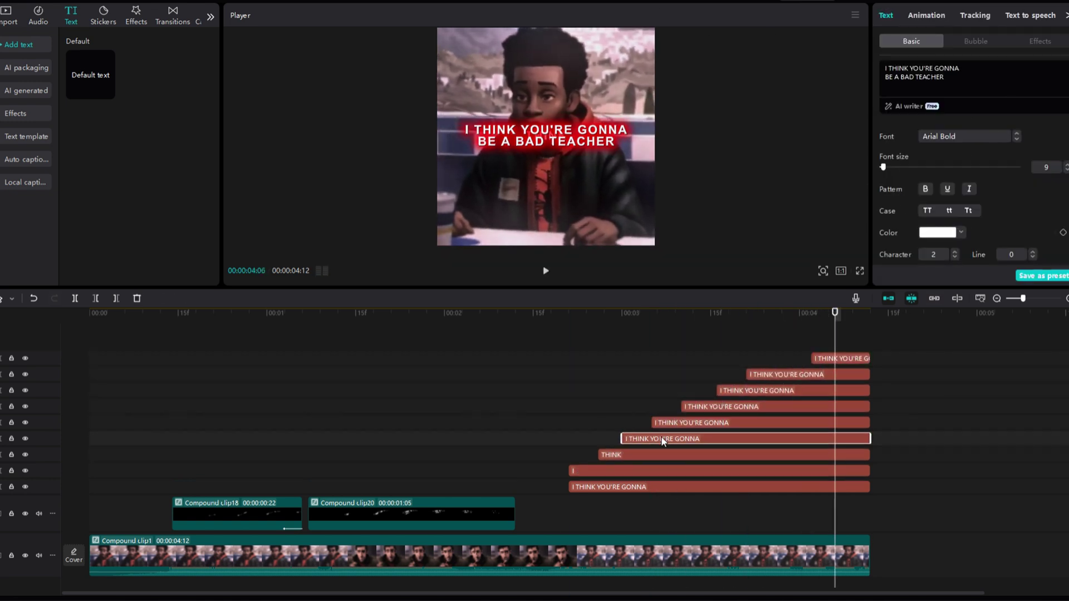
text(YOU'RE)
click(731, 423)
text(GONNA)
click(734, 406)
text(BE)
click(741, 391)
text(A)
click(780, 375)
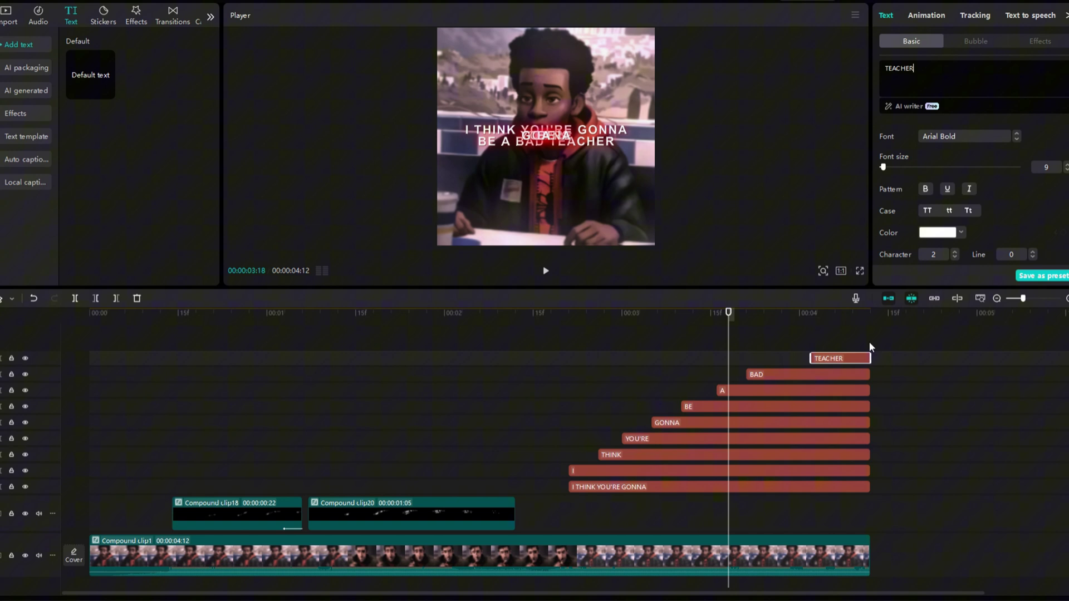
Position each single-word text exactly over its matching word in the full "I THINK YOU'RE GONNA BE A BAD TEACHER" reference text.
click(587, 470)
click(611, 455)
drag(545, 134, 715, 116)
click(634, 439)
click(668, 423)
click(700, 407)
click(700, 406)
click(735, 390)
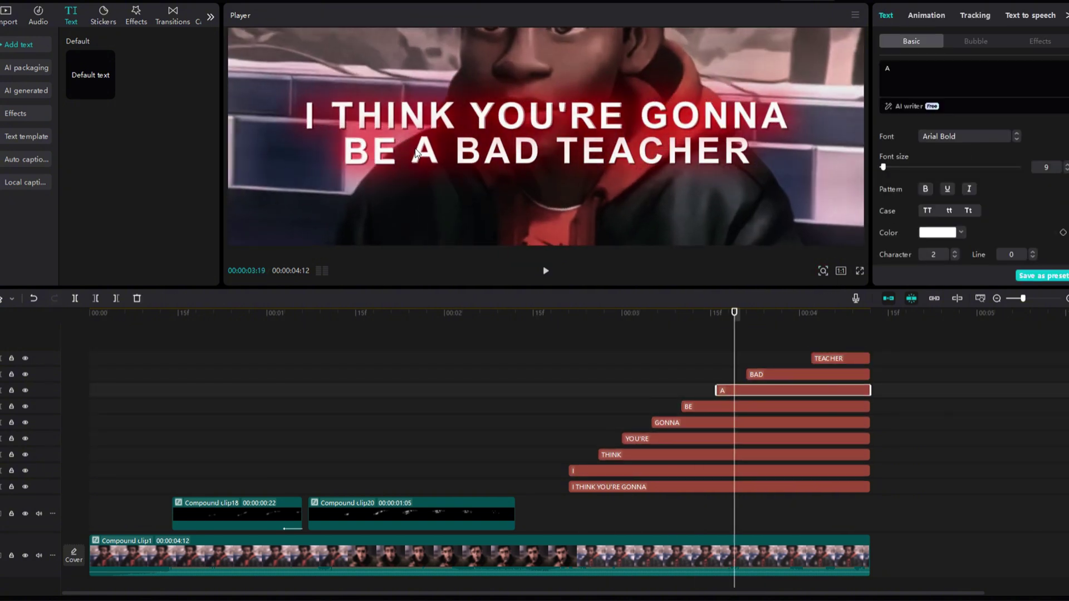
click(760, 374)
click(847, 358)
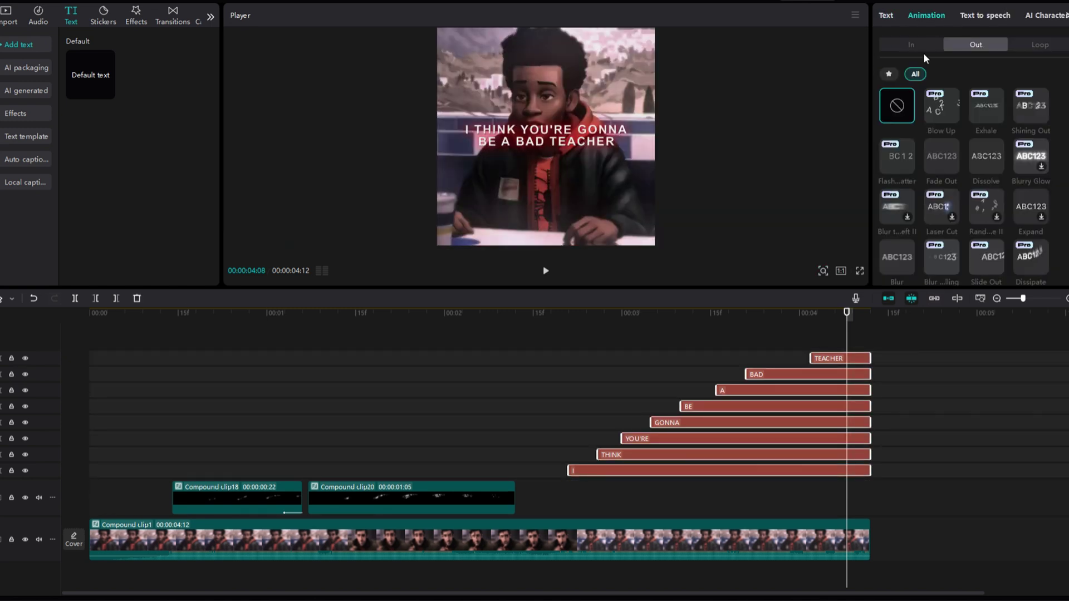
Apply an entrance animation to all eight single-word text clips and combine them into a compound clip on the track above the video.
click(1028, 276)
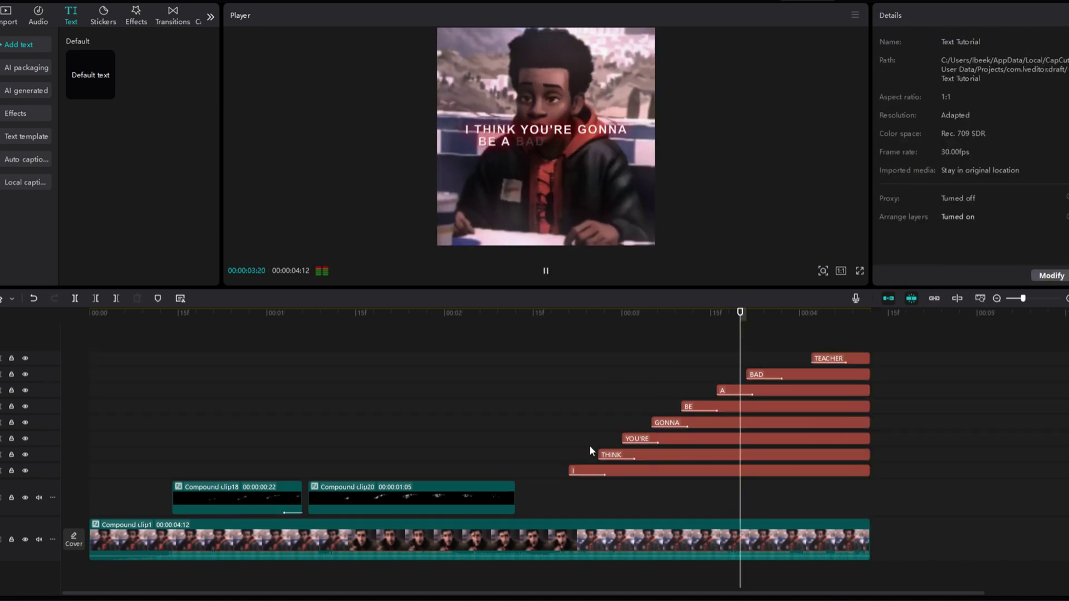
key(alt+g)
drag(573, 377, 573, 415)
Place a custom adjustment layer and a Ripple video effect above the new compound clip, both matching its length.
scroll(132, 21, down, 1)
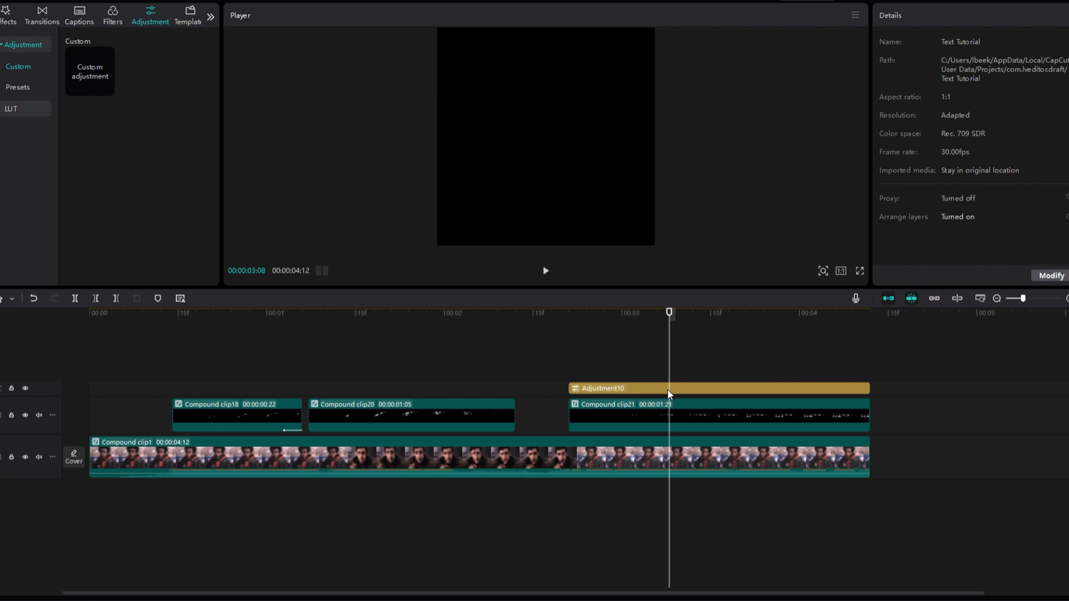
drag(121, 151, 574, 372)
click(693, 373)
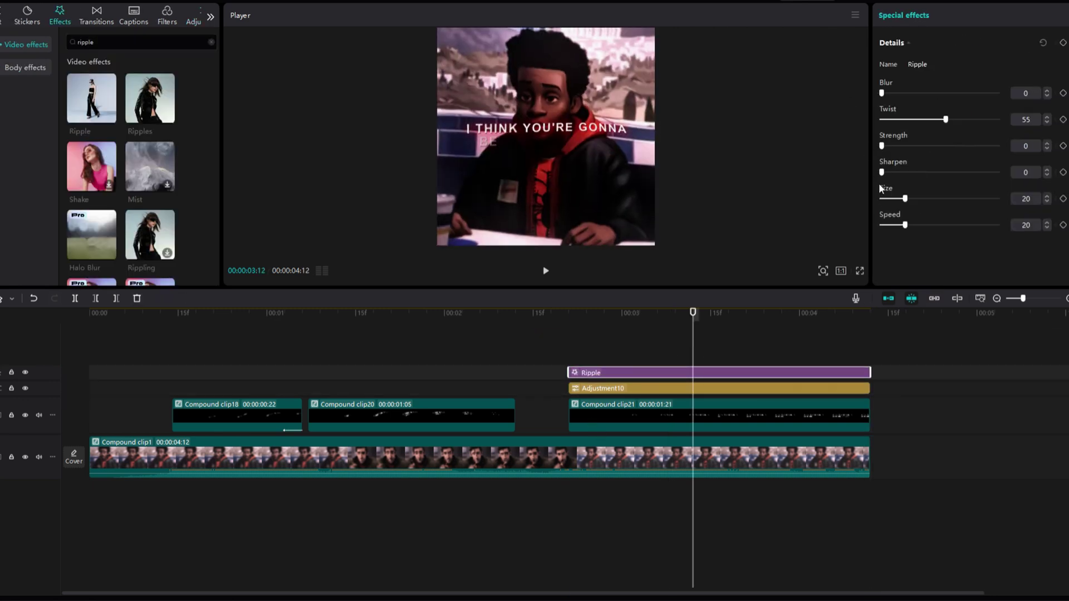